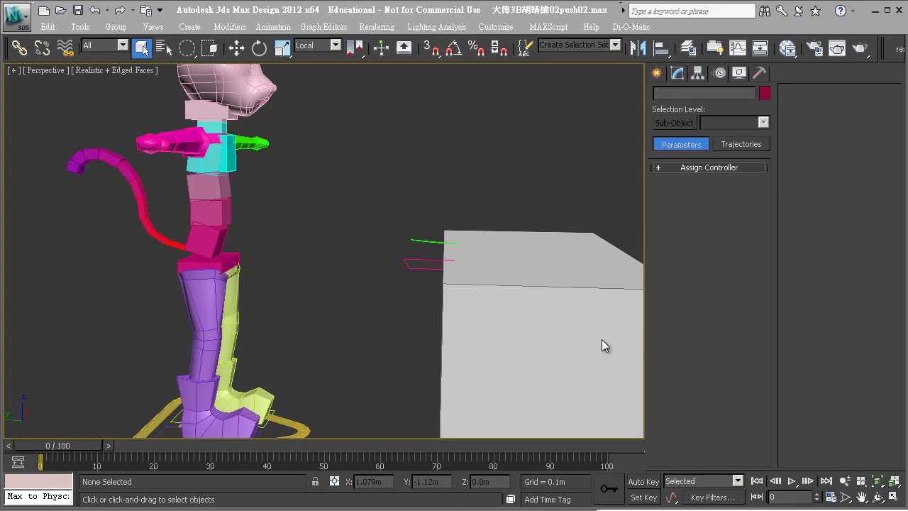
Step: Select the pelvis and scrub the push animation forward to about frame 76
click(214, 259)
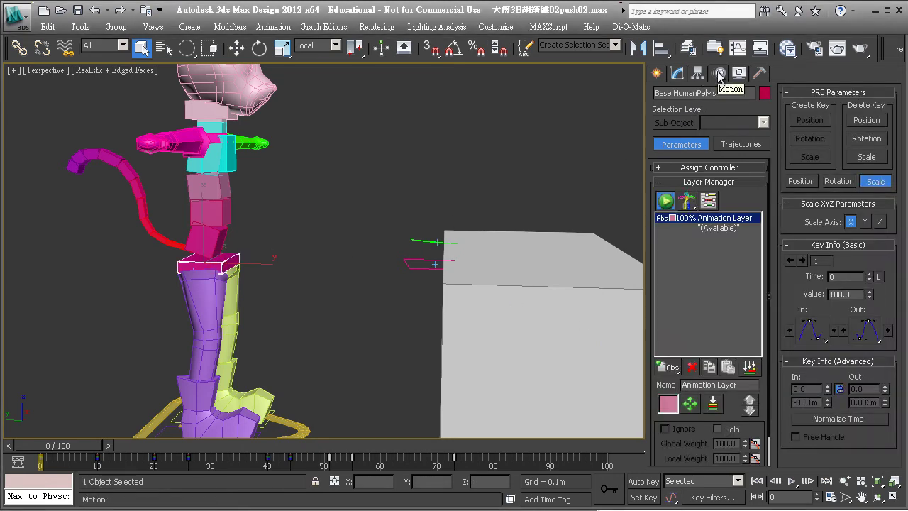
drag(93, 452, 384, 465)
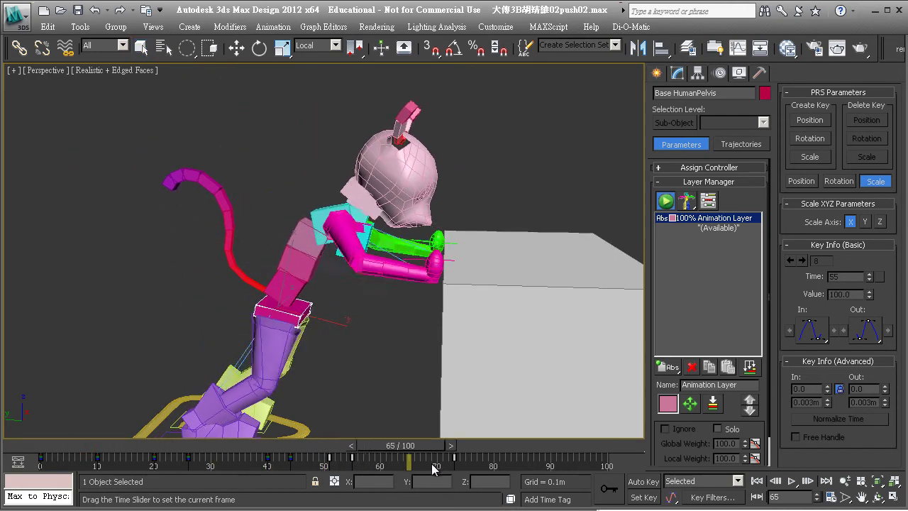
drag(383, 465, 470, 463)
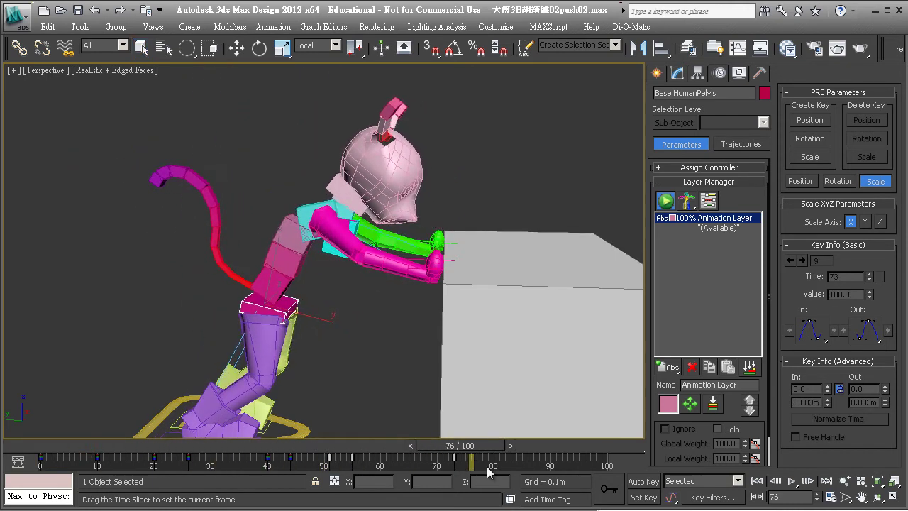
Step: Select the whole character rig and scrub back to earlier in the push
double_click(287, 307)
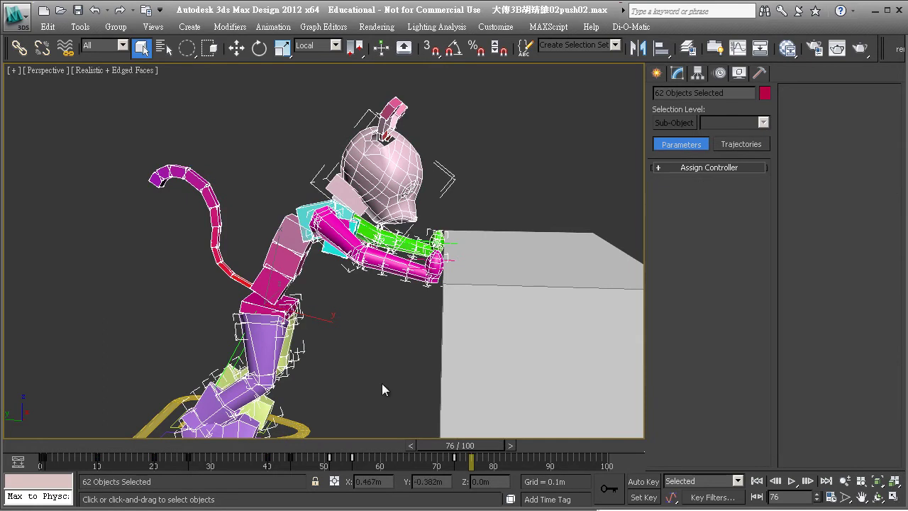
click(428, 457)
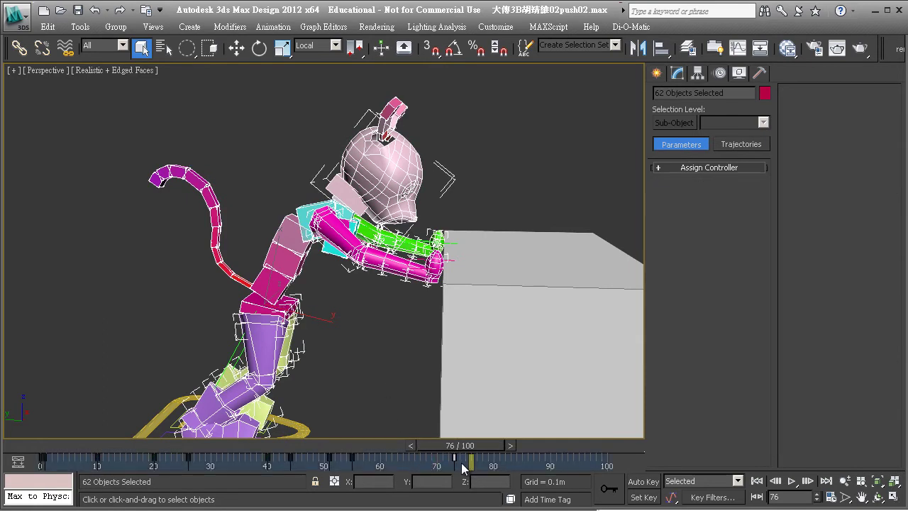
mouse_move(460, 445)
mouse_down()
mouse_move(367, 449)
mouse_move(436, 457)
mouse_up()
Step: Go to frame 70, deselect the rig, and select the pelvis
key(q)
click(401, 364)
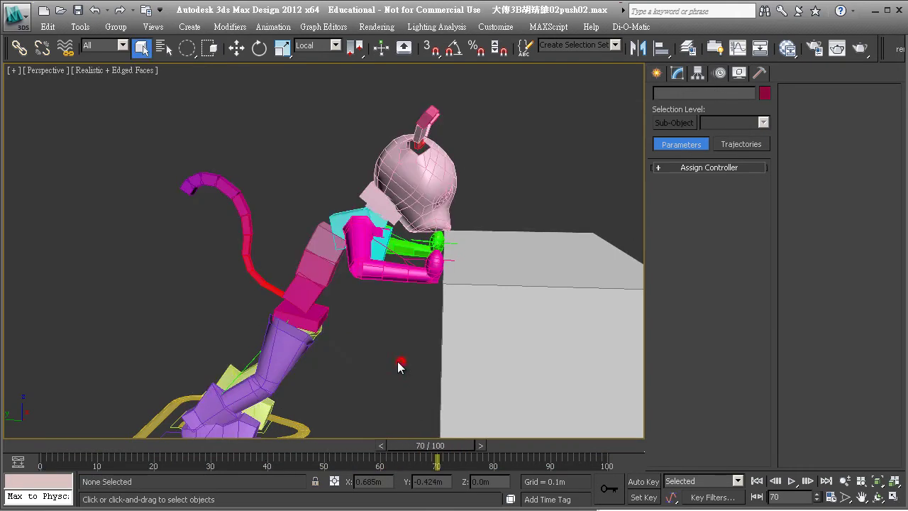
click(318, 322)
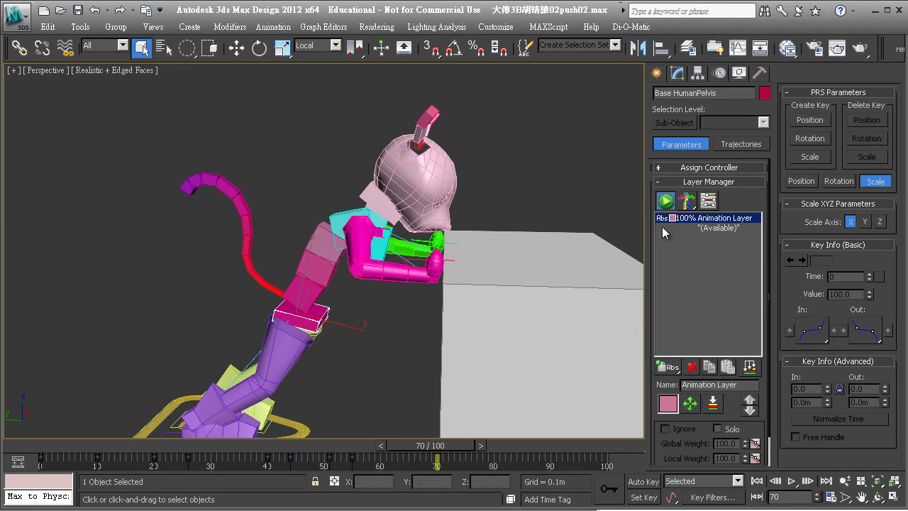
Step: Add a CATMotion layer above the Animation Layer and display the character in layer colours
drag(667, 365, 671, 431)
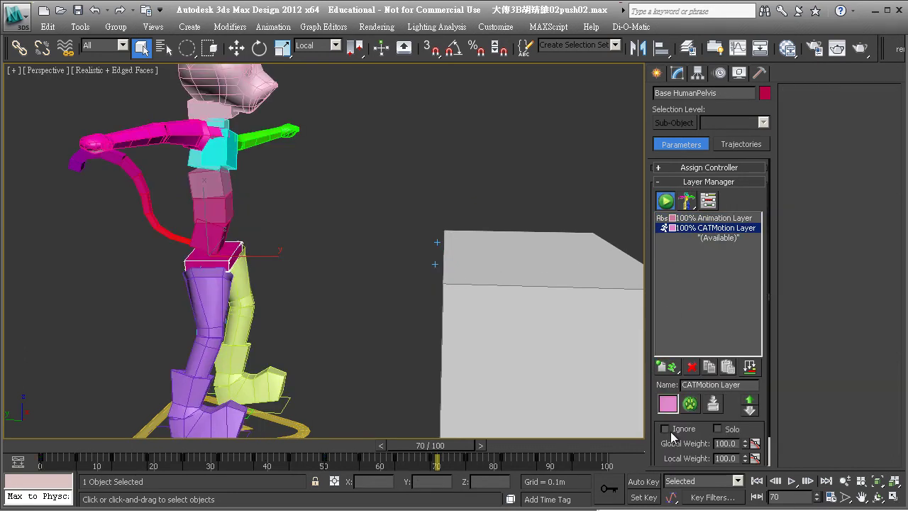
drag(689, 202, 690, 242)
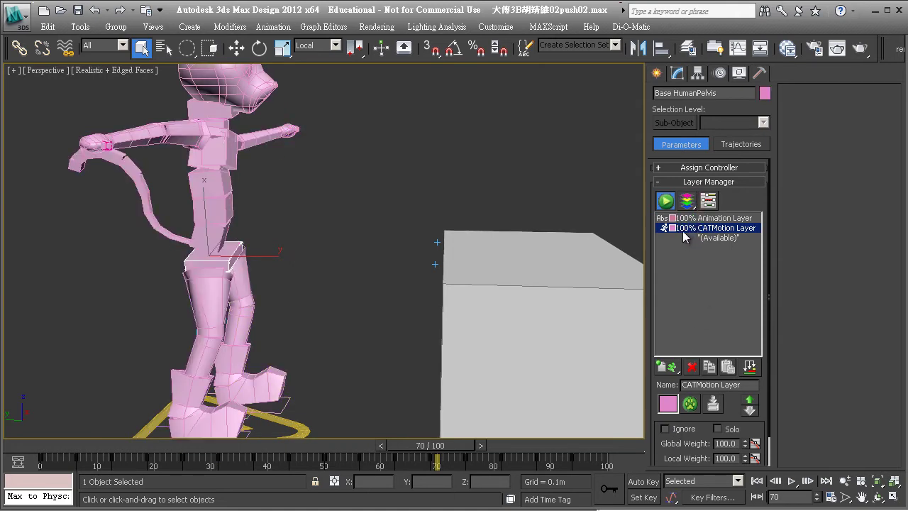
click(667, 404)
Step: Change the CATMotion layer colour from pink to light green
drag(379, 106, 325, 87)
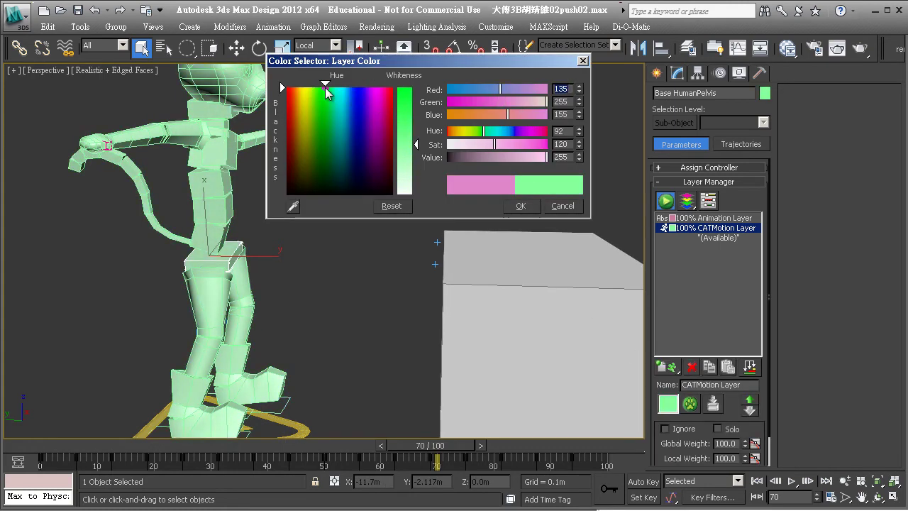
click(521, 205)
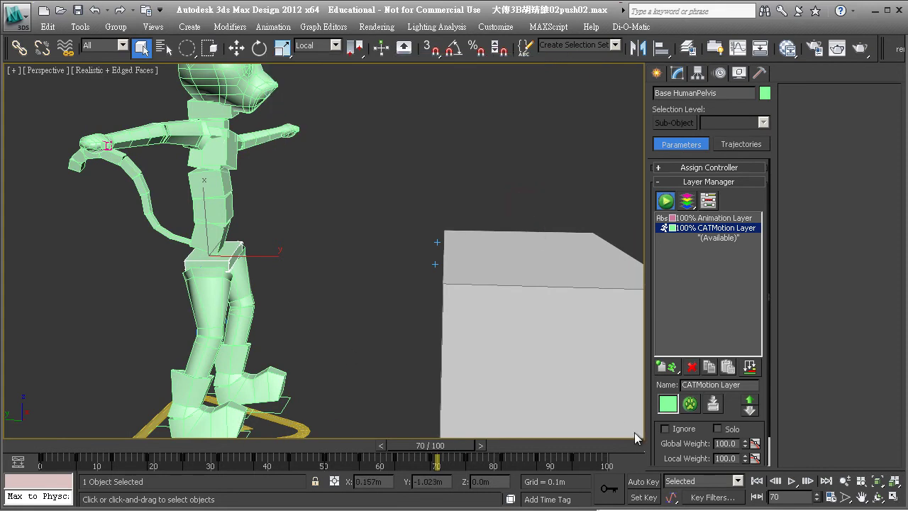
Step: At frame 64, set the pelvis's CATMotion Layer local weight to 0
drag(347, 444, 403, 444)
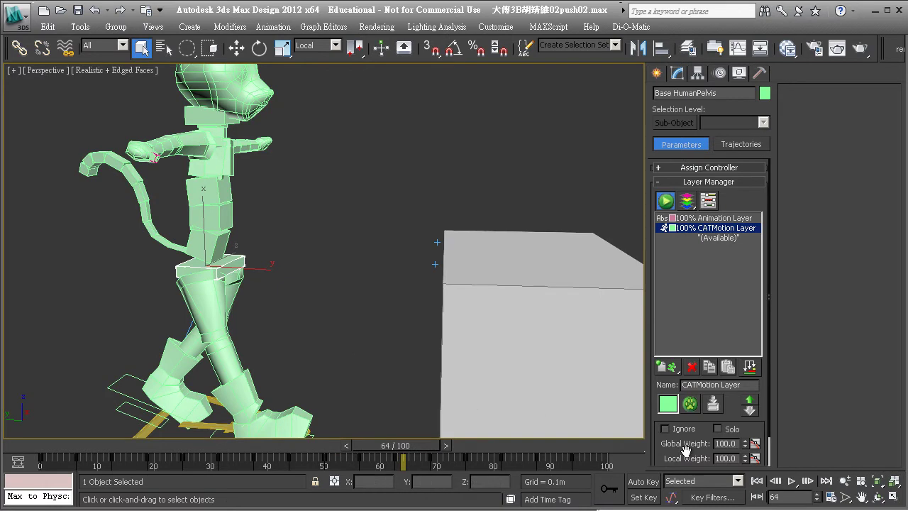
double_click(725, 458)
text(0)
key(Return)
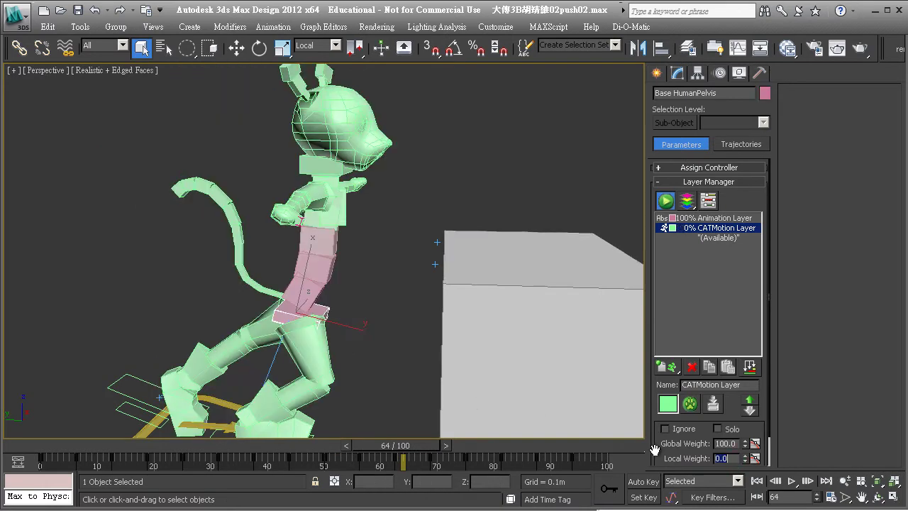
Step: Set the head hub and ribcage CATMotion local weights to 0, then check the lean
click(311, 166)
double_click(738, 458)
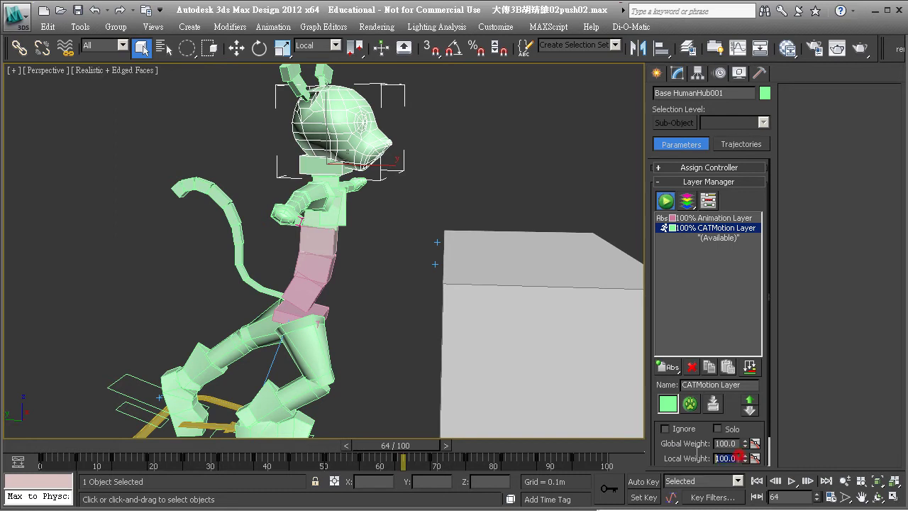
text(0)
key(Return)
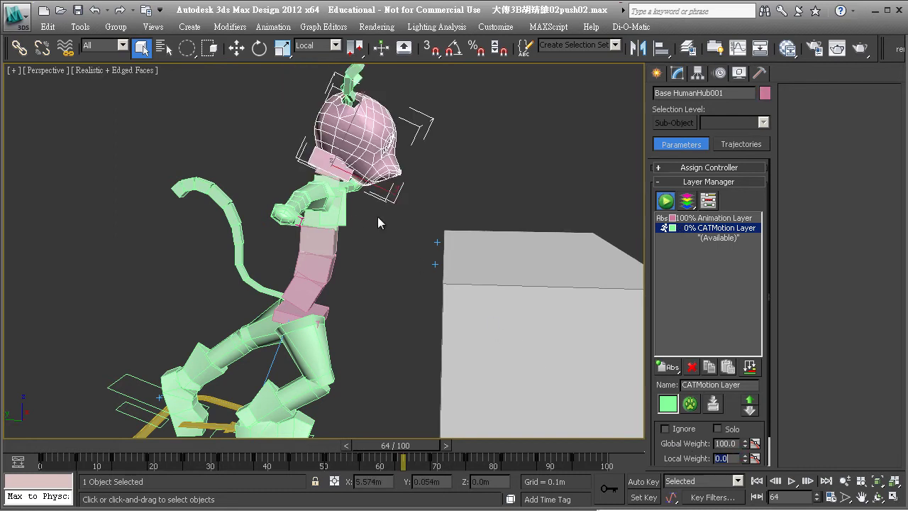
click(345, 219)
double_click(727, 458)
text(0)
key(Return)
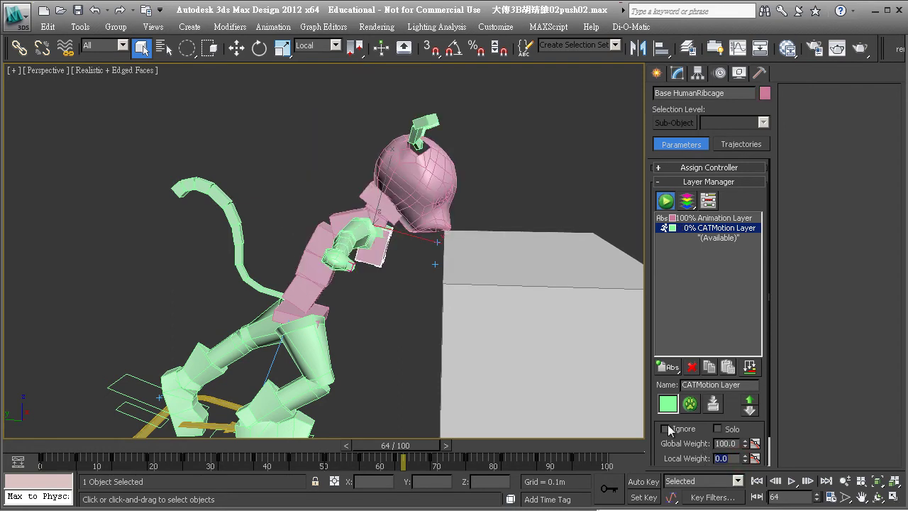
alt+middle_drag(368, 246, 363, 229)
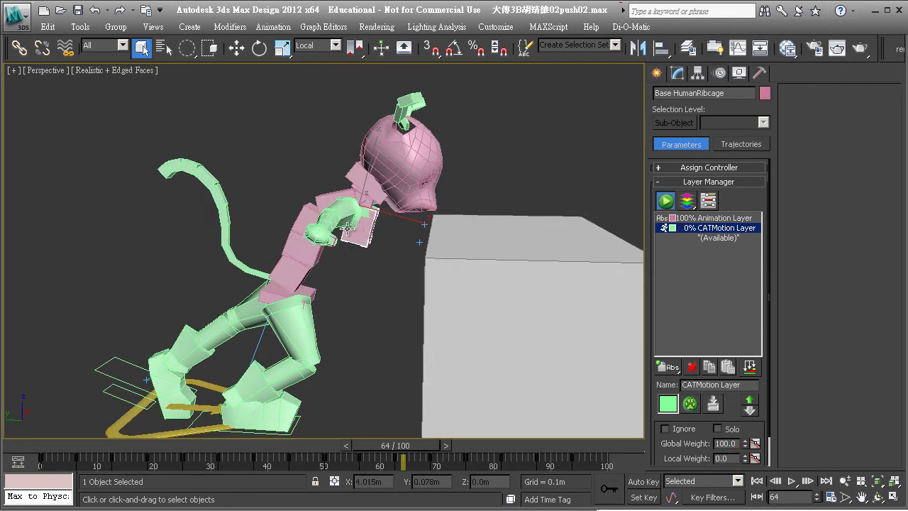
Step: Set the right collarbone's CATMotion Layer local weight to 0
click(363, 229)
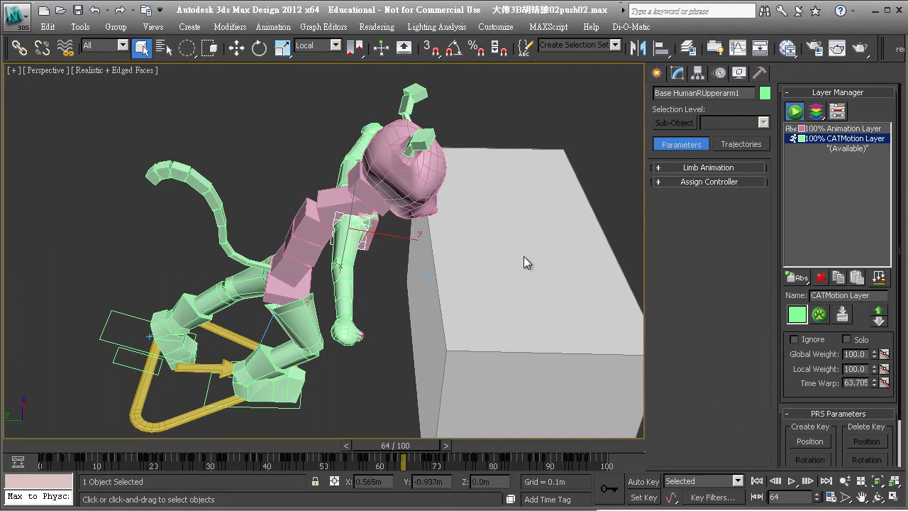
key(Page_Up)
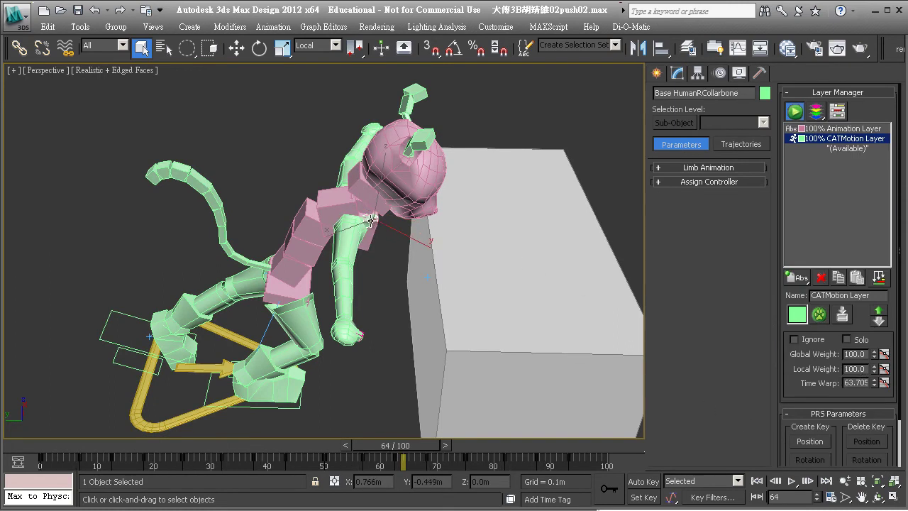
scroll(369, 221, up, 5)
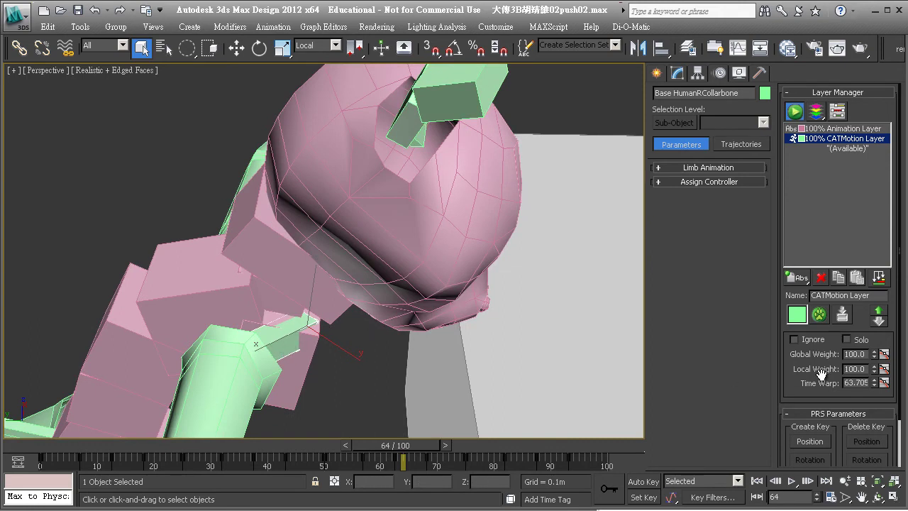
double_click(859, 368)
text(0)
key(Return)
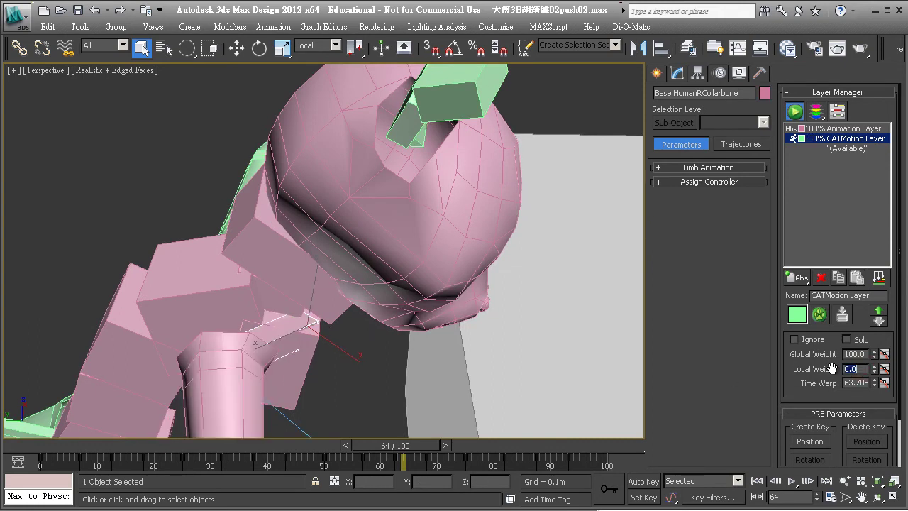
scroll(280, 200, down, 5)
Step: Set the left collarbone's CATMotion Layer local weight to 0
alt+middle_drag(279, 200, 283, 273)
scroll(284, 274, up, 5)
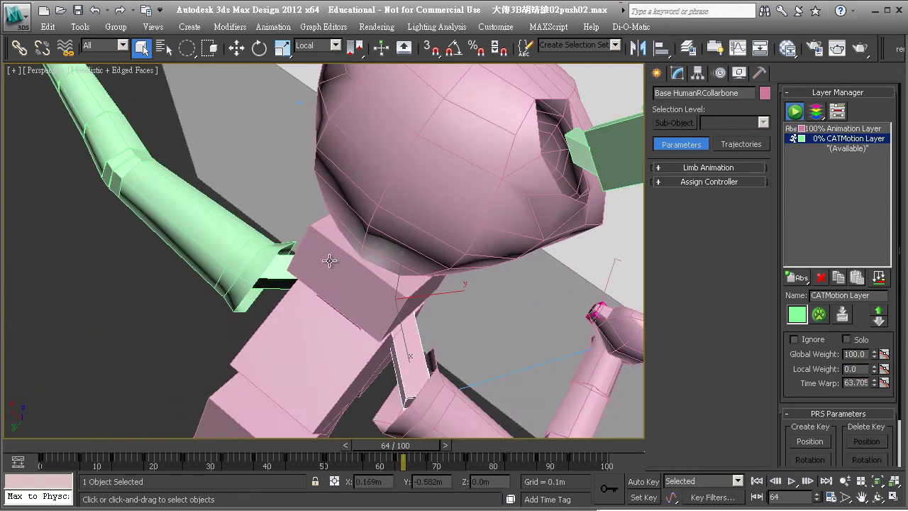
click(283, 274)
double_click(855, 368)
text(0)
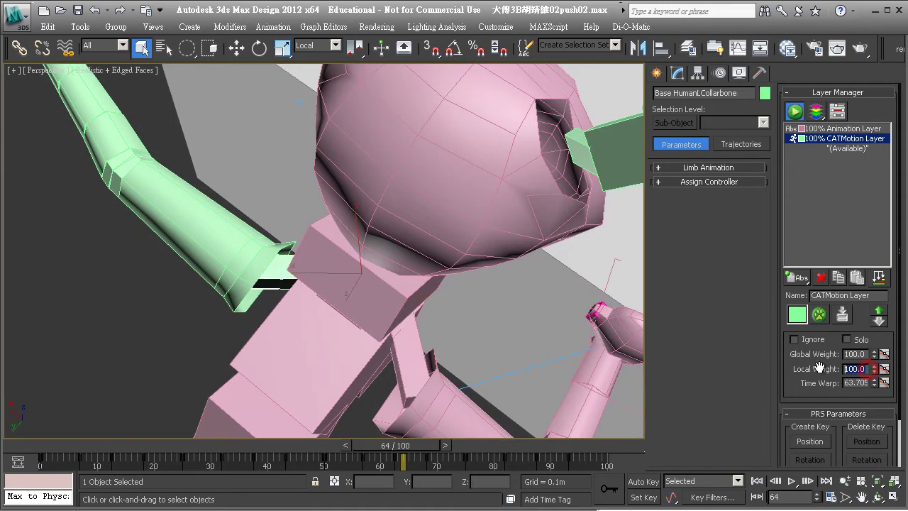
key(Return)
scroll(387, 284, down, 5)
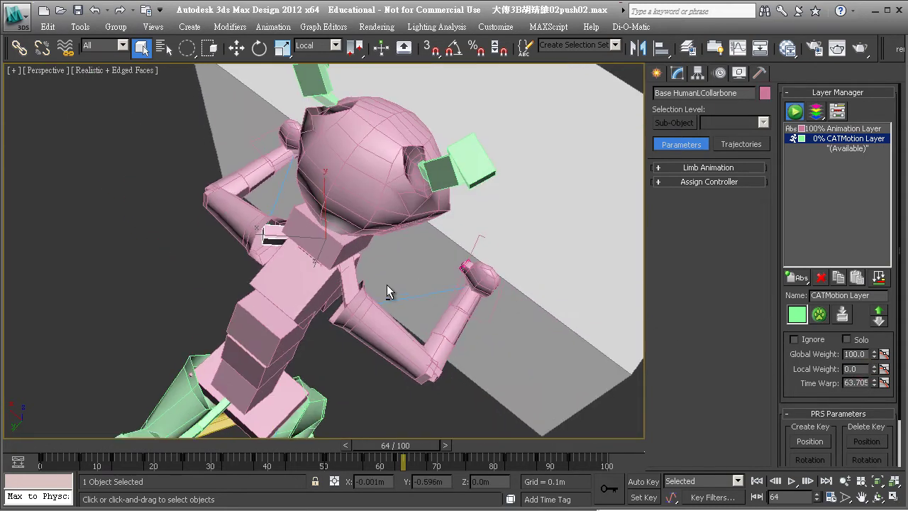
alt+middle_drag(387, 285, 298, 259)
scroll(298, 260, up, 5)
Step: Set both legs' CATMotion local weights to 0 and view the character from the side
click(298, 261)
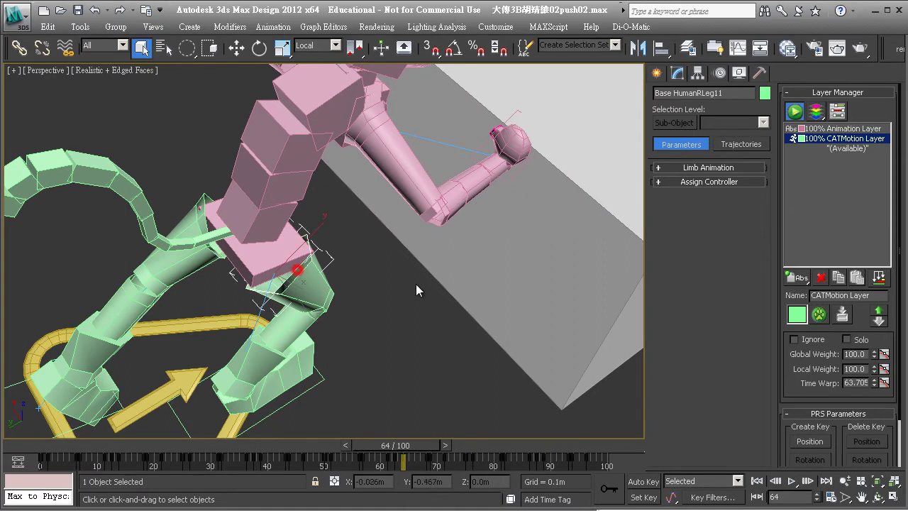
double_click(855, 368)
text(0)
key(Return)
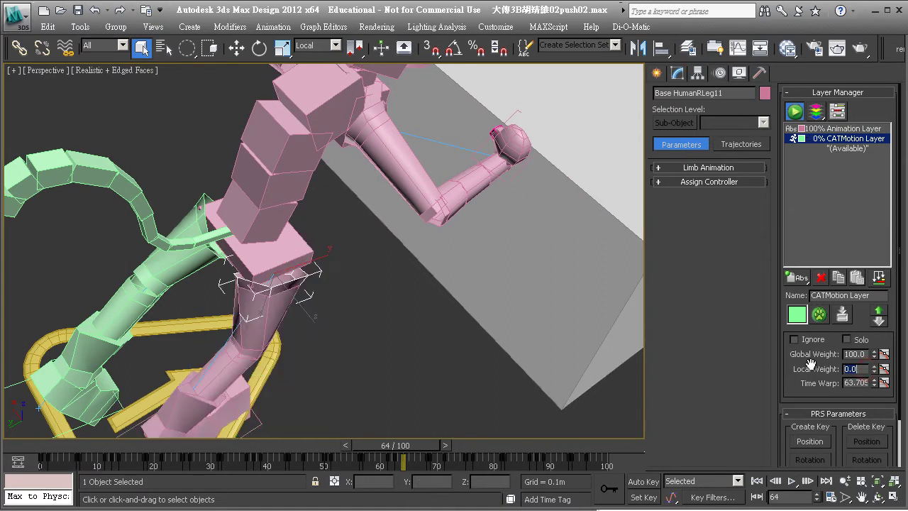
click(217, 225)
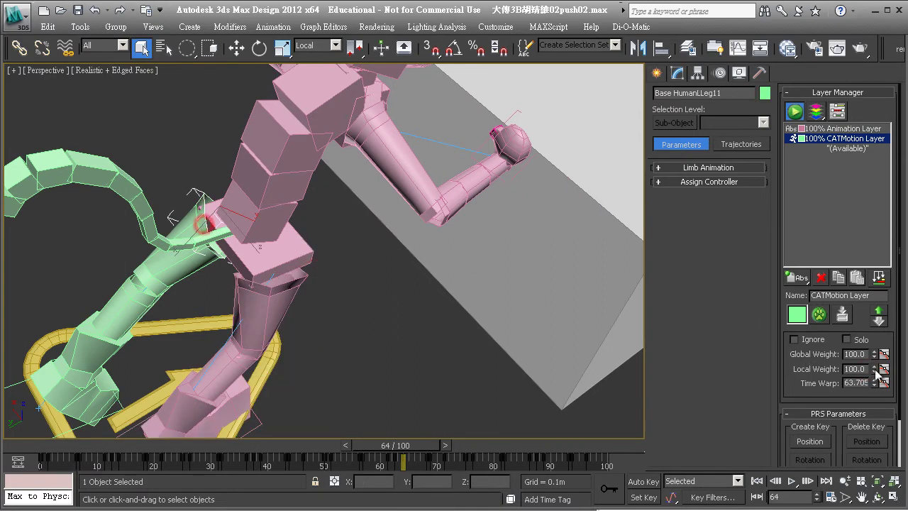
double_click(864, 369)
text(0)
key(Return)
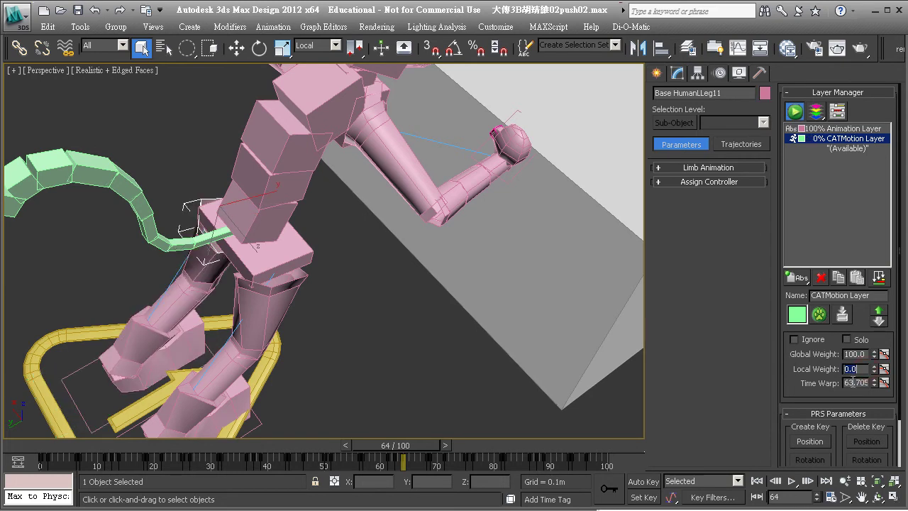
scroll(481, 263, down, 3)
scroll(459, 290, down, 3)
alt+middle_drag(460, 284, 402, 278)
scroll(420, 250, up, 3)
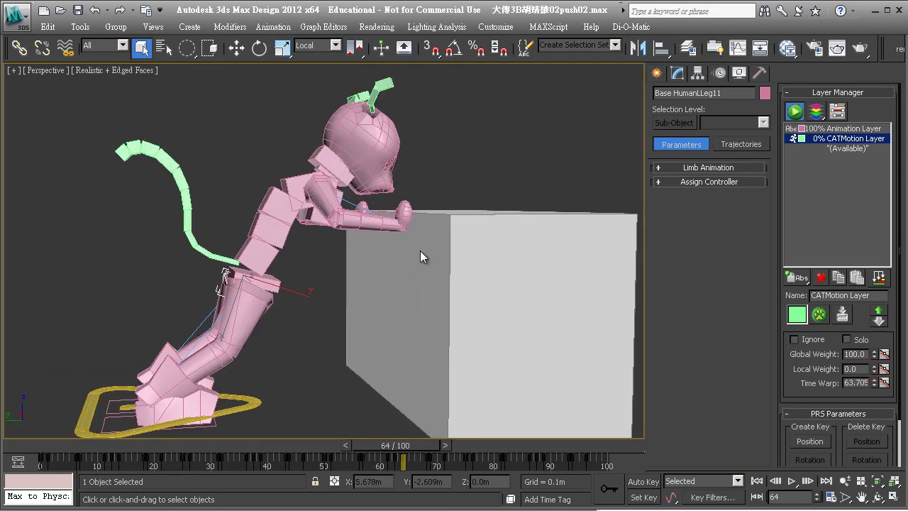
Step: With Auto Key on, key the left leg's CATMotion weight 0 at frame 60 and 100 at 70
click(640, 482)
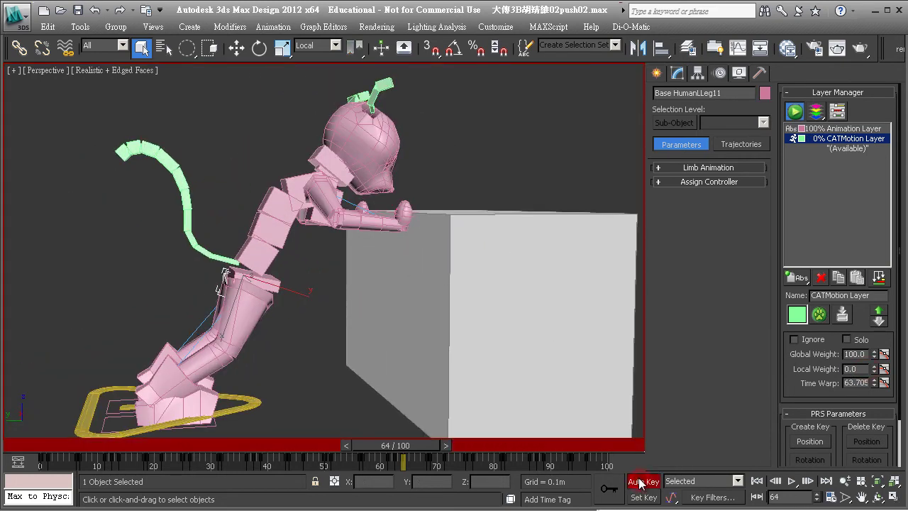
drag(427, 446, 403, 440)
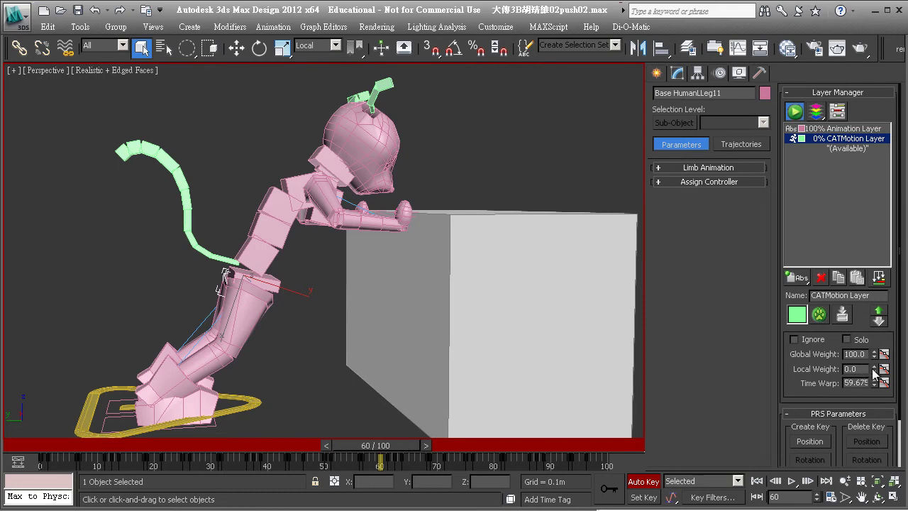
drag(866, 369, 839, 368)
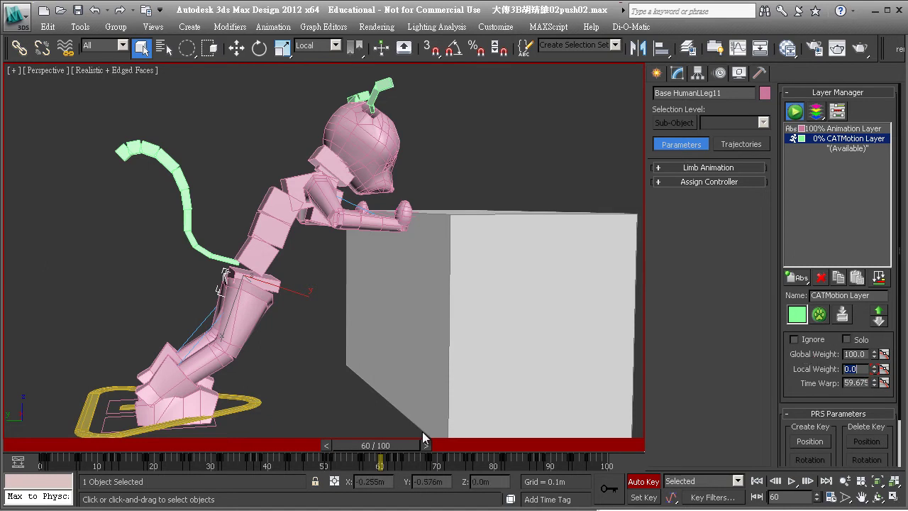
drag(391, 445, 448, 450)
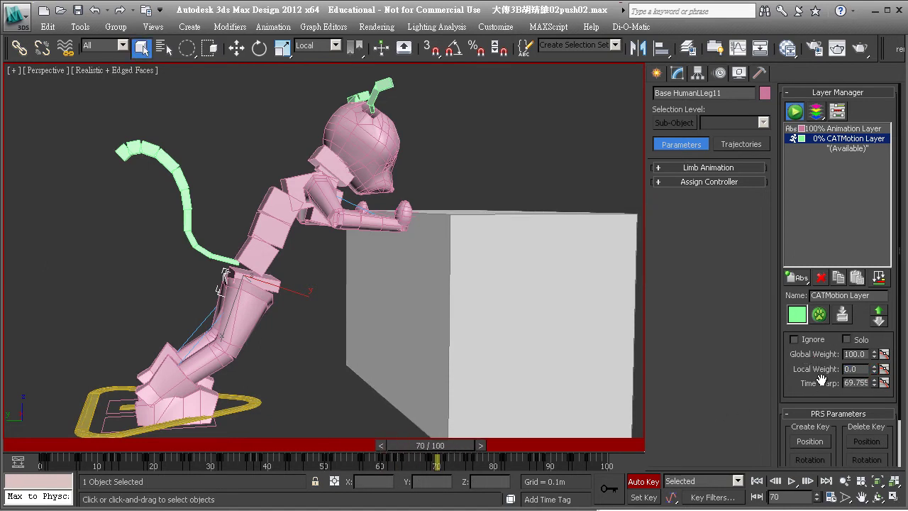
drag(850, 368, 827, 365)
text(100)
key(Return)
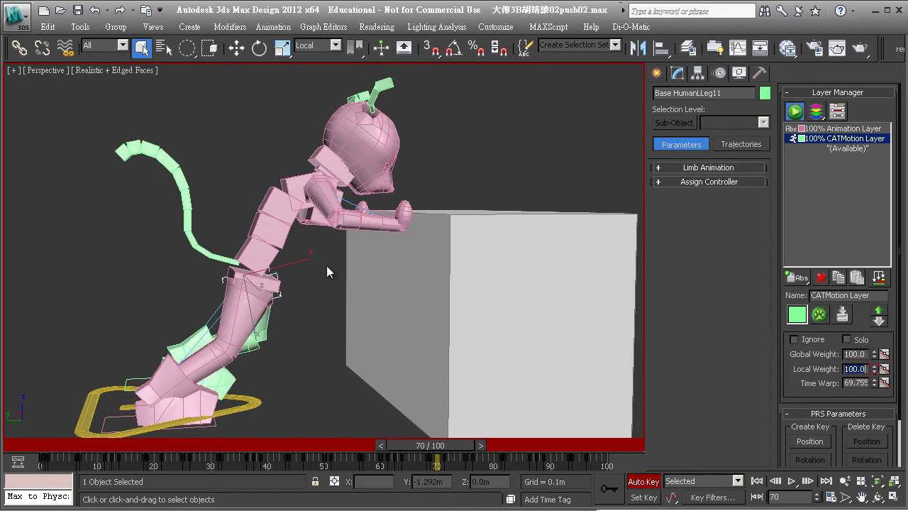
Step: Key the right leg's CATMotion weight 0 at frame 60 and 100 at frame 70
click(260, 294)
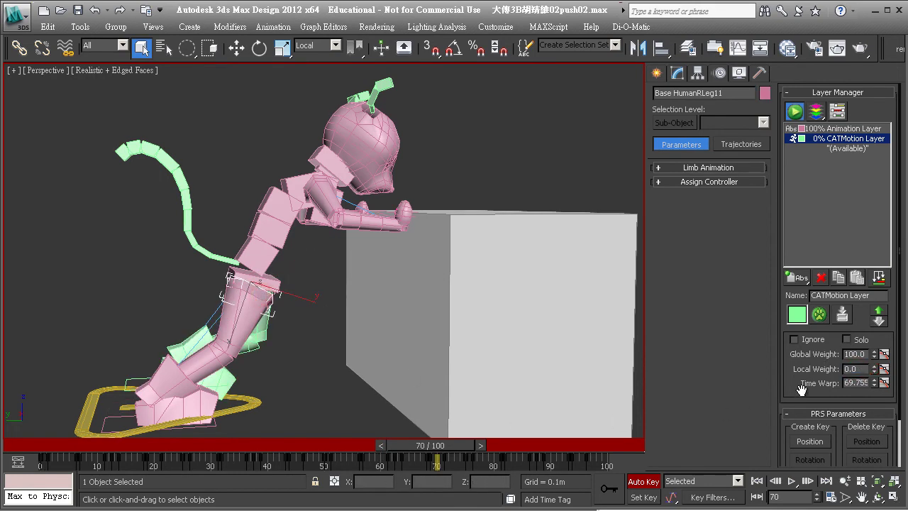
drag(417, 446, 368, 442)
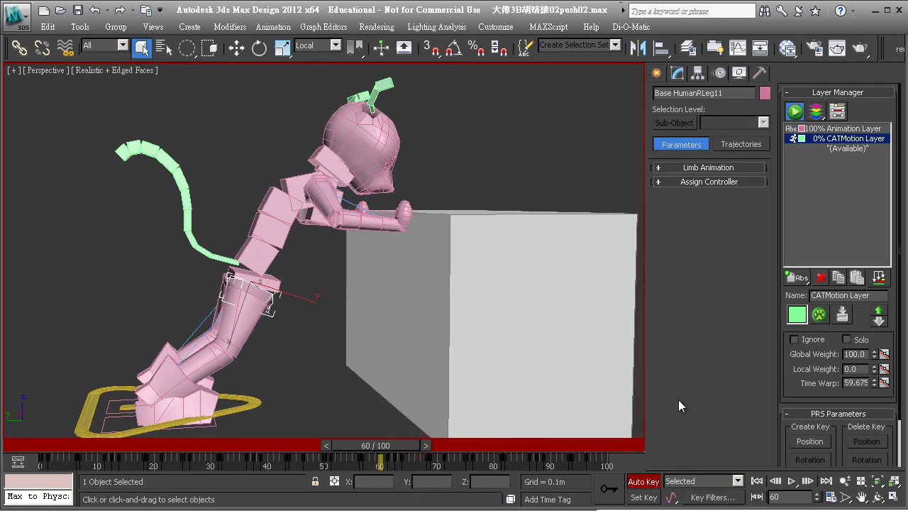
drag(865, 369, 821, 368)
click(774, 495)
text(70)
key(Return)
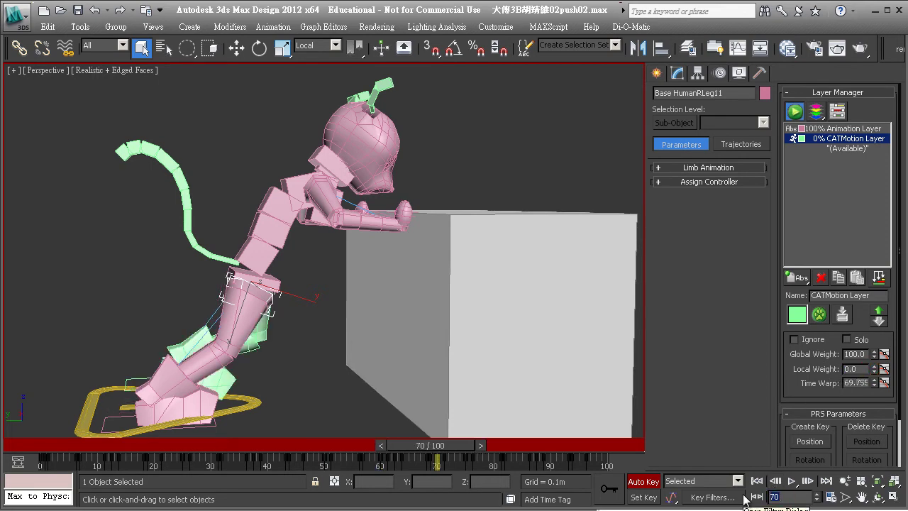
drag(861, 369, 834, 368)
text(00)
key(Return)
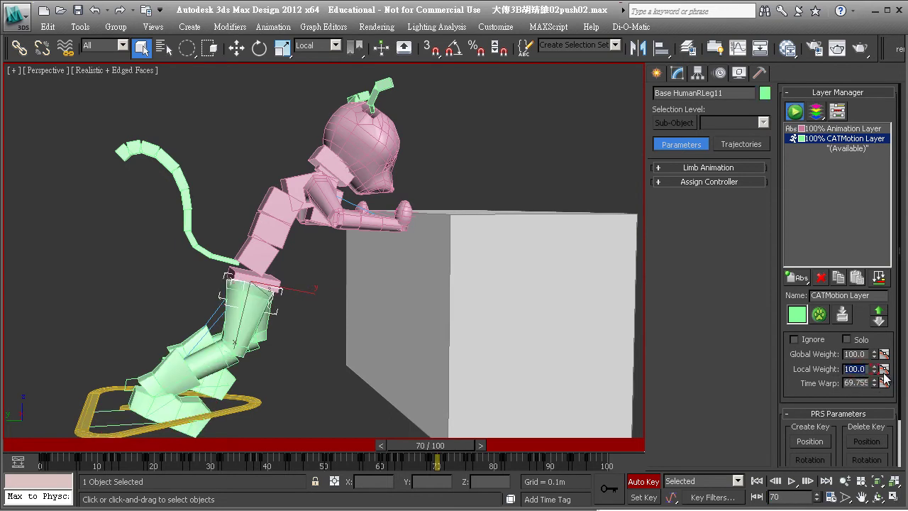
click(883, 369)
Step: Inspect the right leg's CATMotion weight curve ramping 0 to 1 over frames 60–70, then view from behind
click(67, 153)
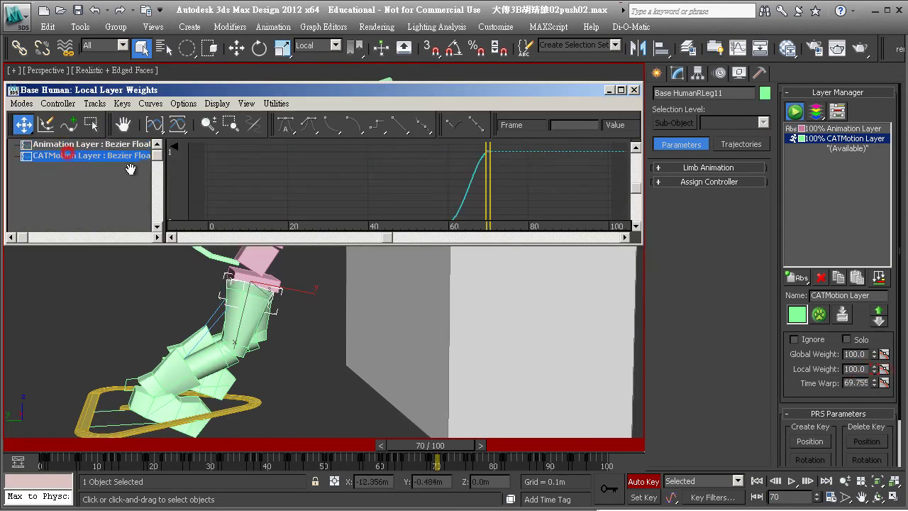
drag(336, 244, 367, 365)
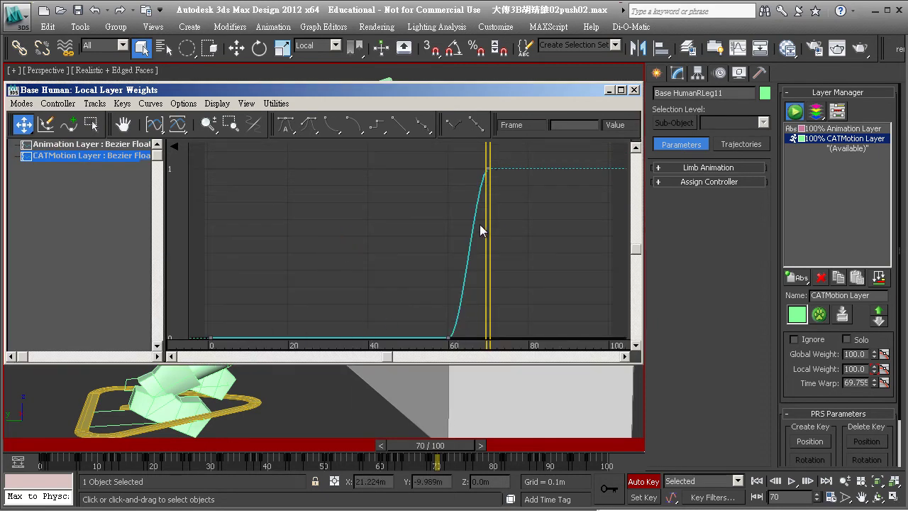
click(439, 329)
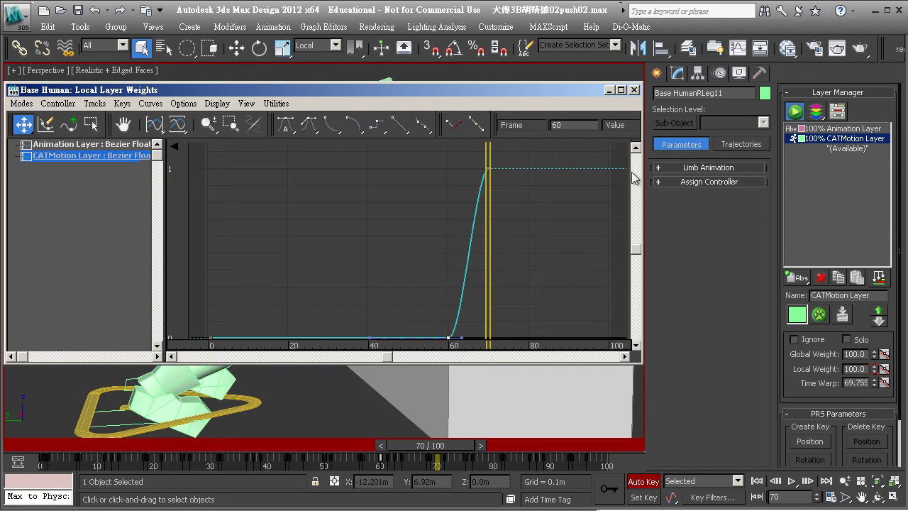
drag(642, 174, 675, 161)
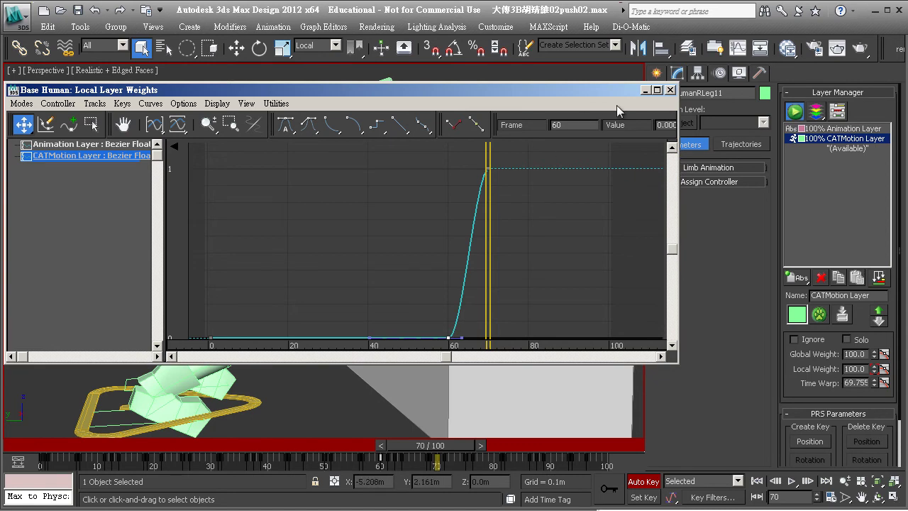
click(670, 90)
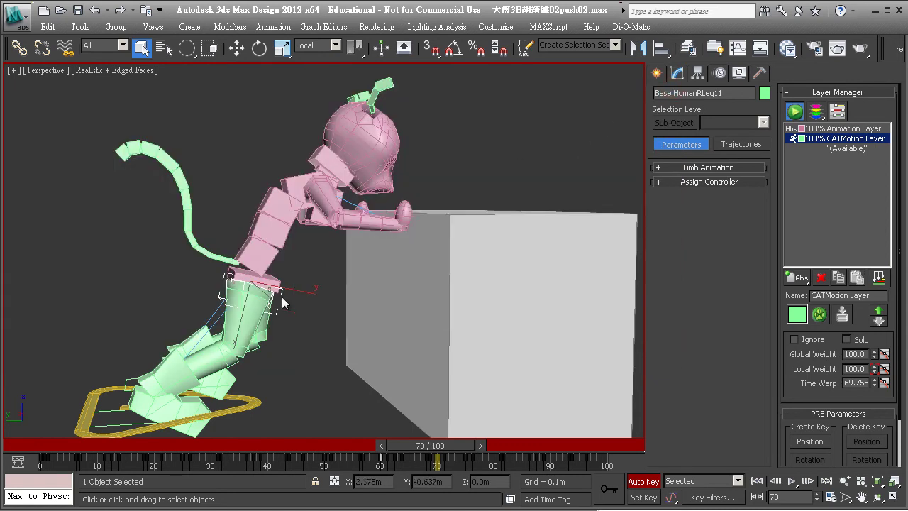
alt+middle_drag(227, 339, 239, 312)
click(202, 294)
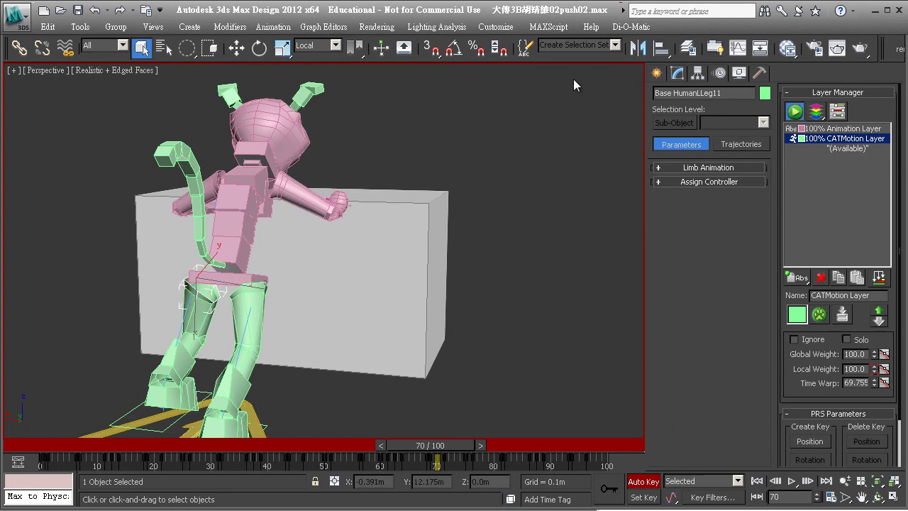
Step: Check the left leg's CATMotion weight curve, then preview the motion from a side view
click(885, 369)
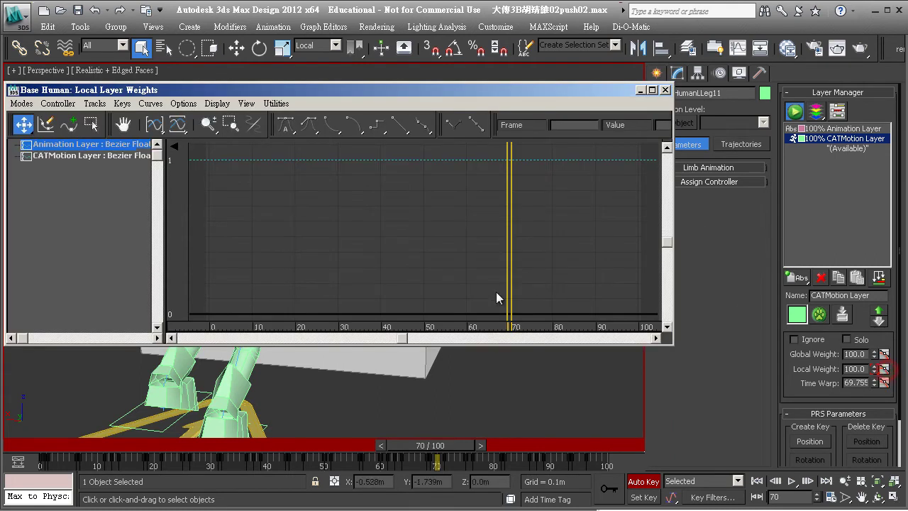
click(125, 156)
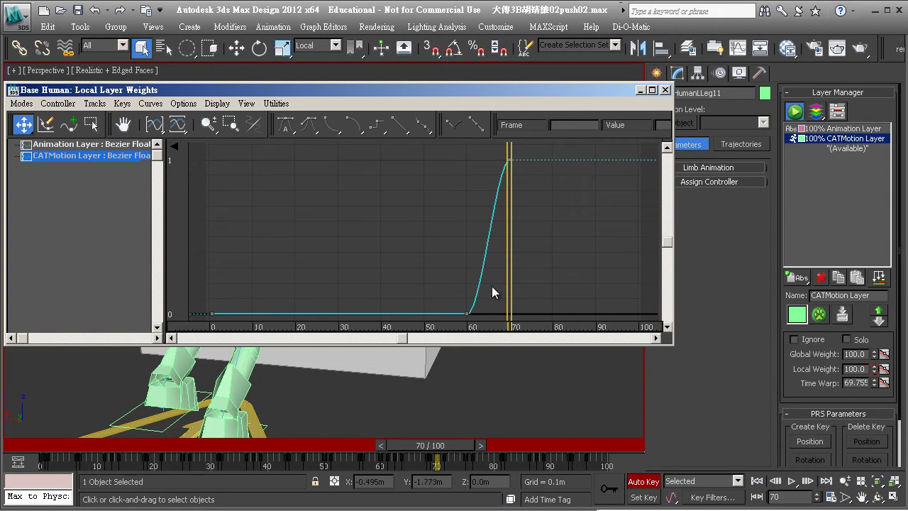
click(667, 91)
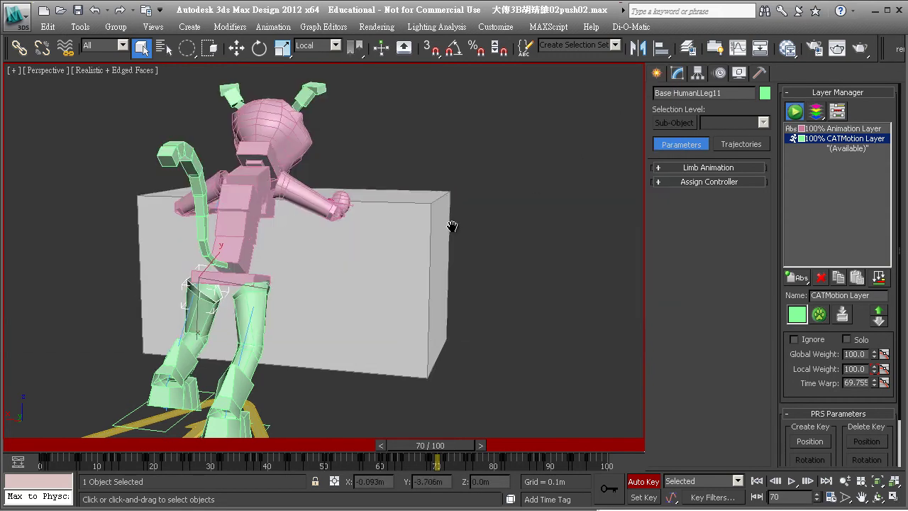
alt+middle_drag(450, 223, 468, 247)
scroll(392, 238, up, 3)
alt+middle_drag(392, 238, 383, 256)
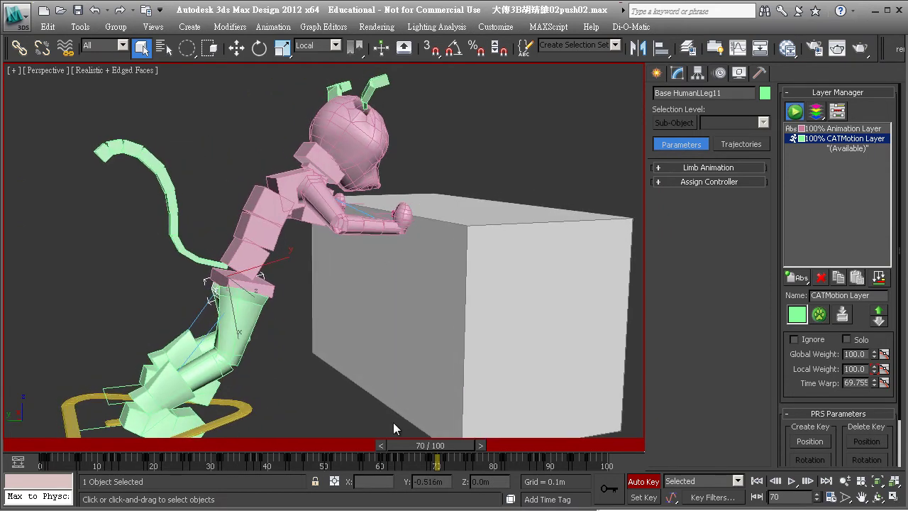
mouse_move(421, 446)
mouse_down()
mouse_move(147, 429)
mouse_move(506, 462)
mouse_up()
Step: Key the pelvis's CATMotion Layer weight 0 at frame 60 and 1 at frame 70
key(q)
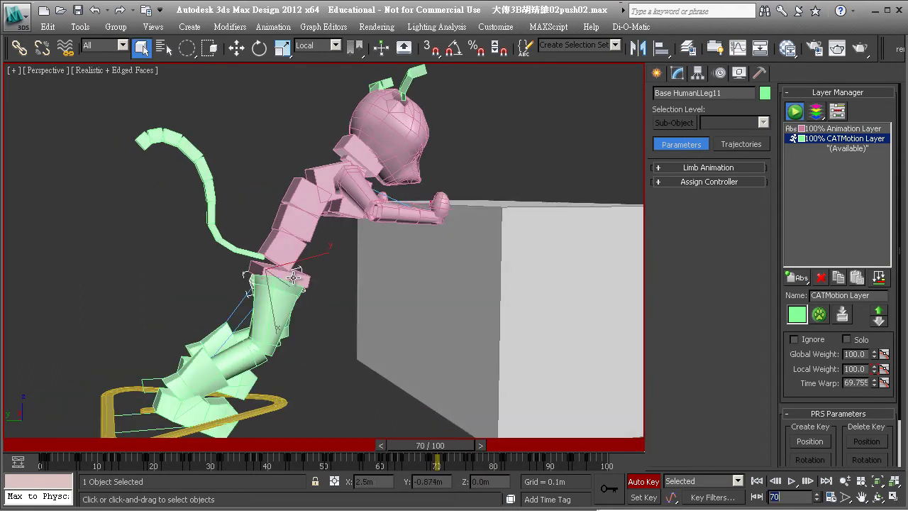
click(294, 276)
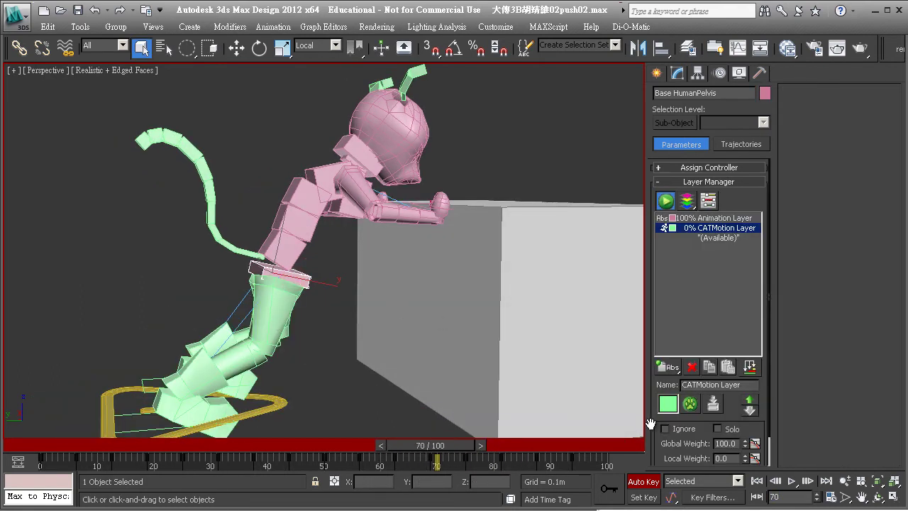
drag(652, 425, 658, 335)
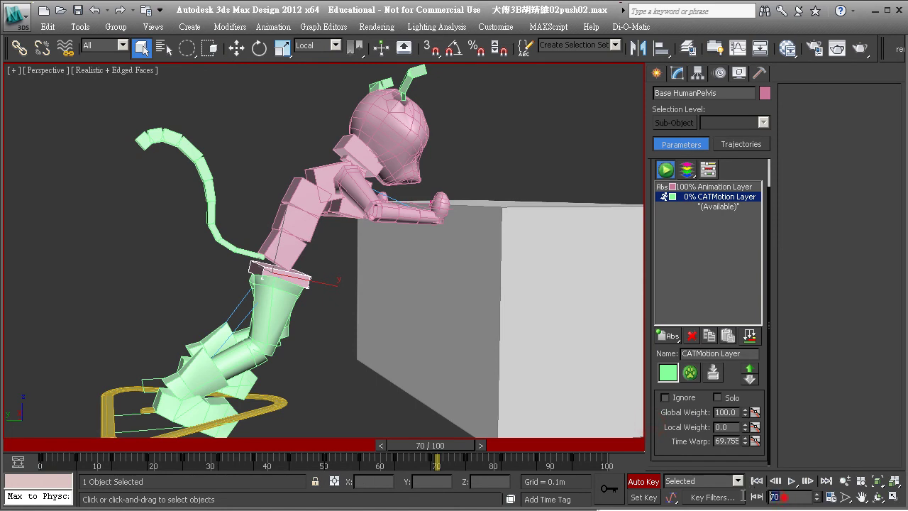
text(60)
key(Return)
drag(731, 426, 708, 426)
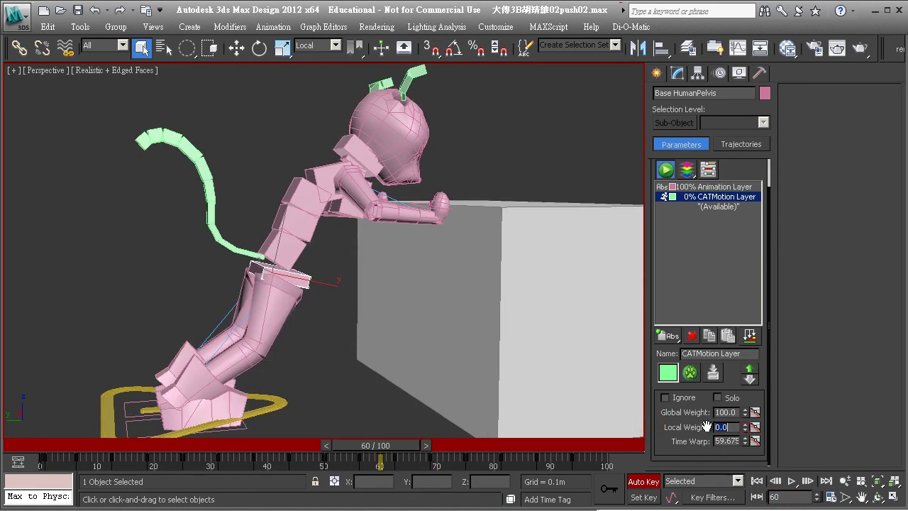
click(781, 496)
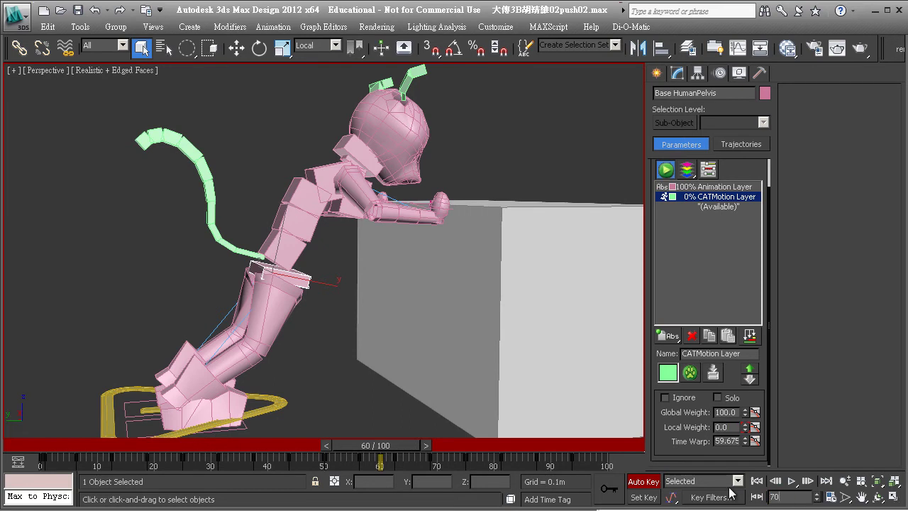
key(Return)
text(1)
key(Return)
Step: Preview the blend around frame 60 and verify the pelvis's CATMotion weight curve
mouse_move(419, 446)
mouse_down()
mouse_move(350, 445)
mouse_move(532, 479)
mouse_up()
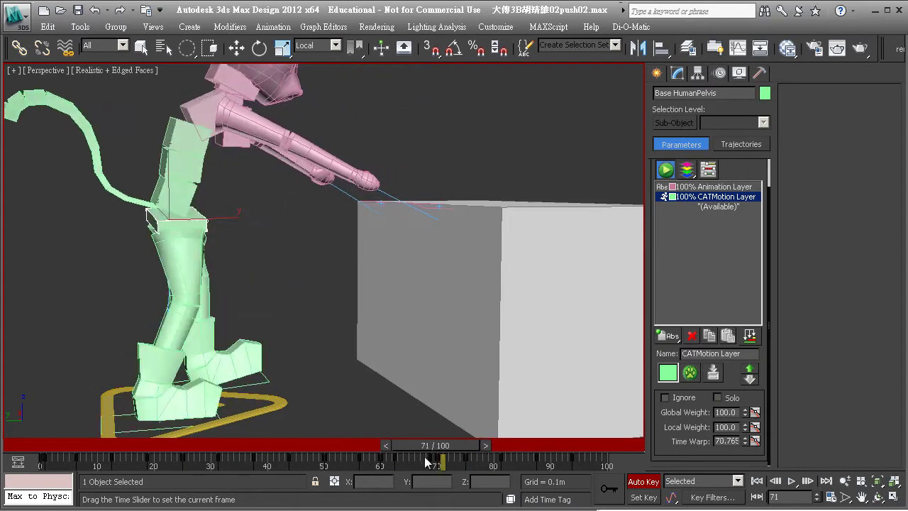
drag(501, 447, 368, 446)
click(755, 427)
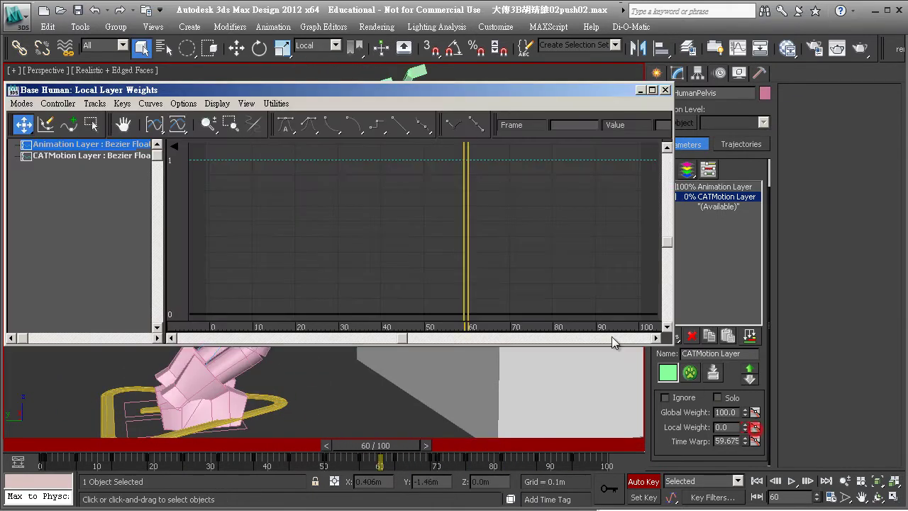
click(88, 155)
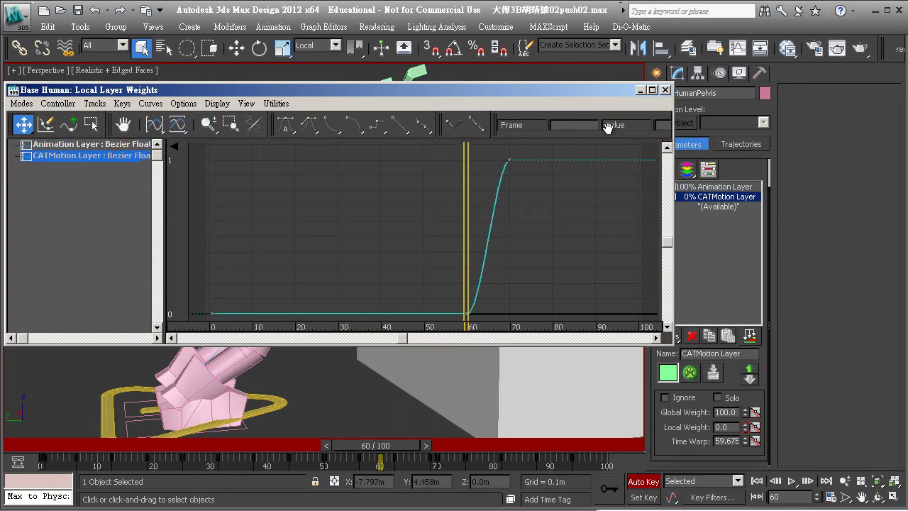
click(667, 90)
click(373, 313)
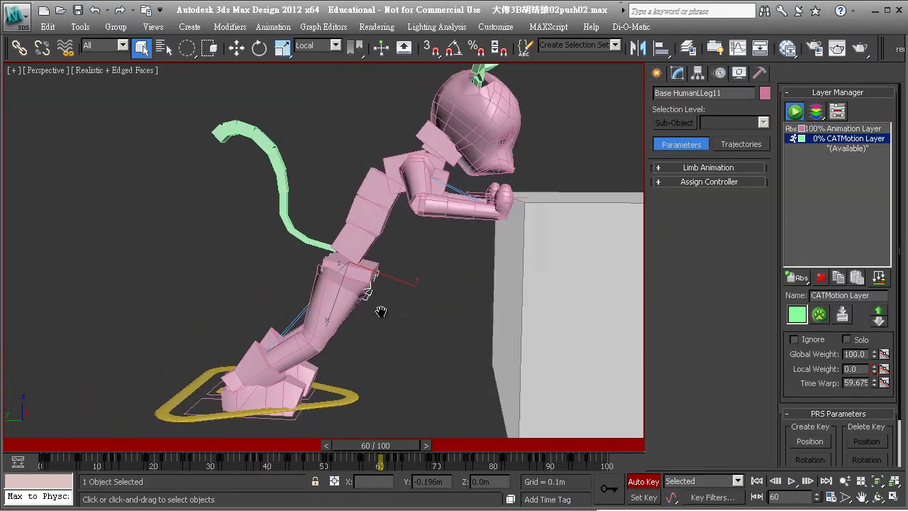
drag(801, 278, 801, 318)
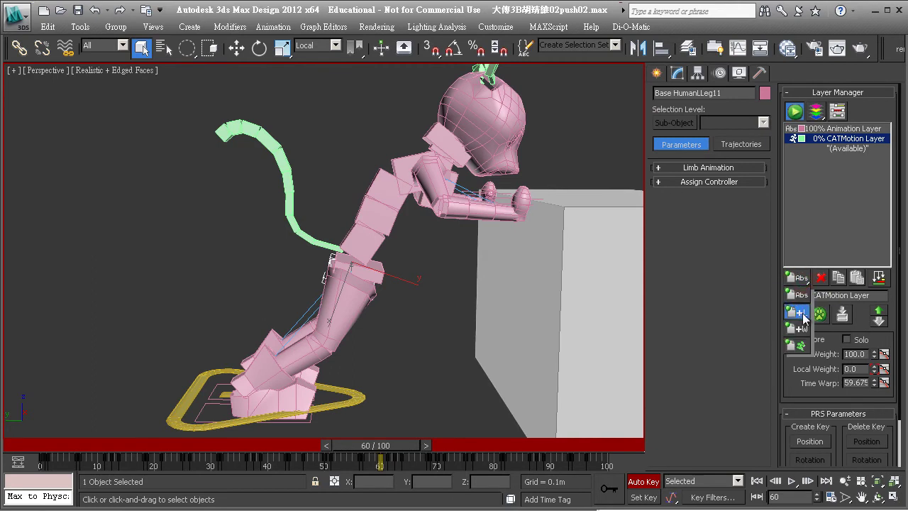
Step: Add an Adjustment Layer, select the pelvis, and preview earlier frames
drag(803, 315, 801, 313)
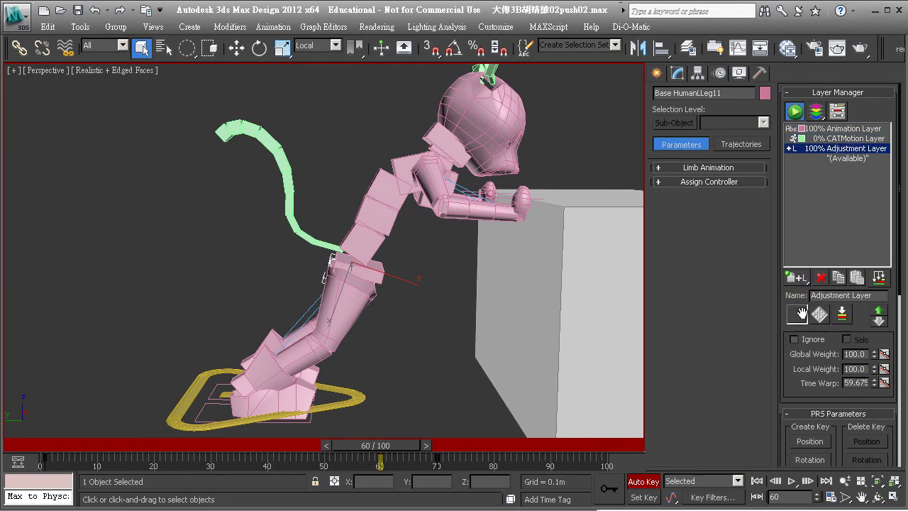
click(441, 283)
click(383, 271)
mouse_move(384, 445)
mouse_down()
mouse_move(230, 445)
mouse_move(351, 443)
mouse_move(436, 459)
mouse_move(369, 446)
mouse_move(208, 446)
mouse_move(439, 467)
mouse_move(380, 454)
mouse_up()
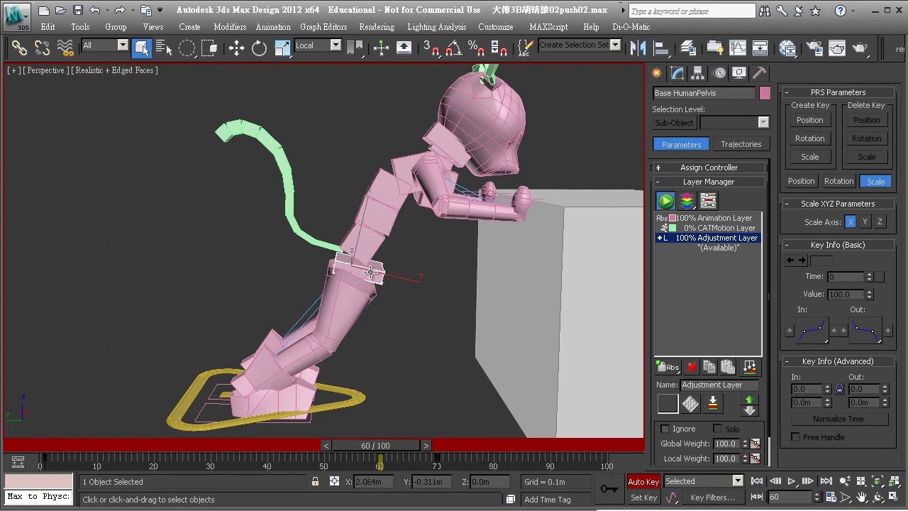
Step: Set a pelvis key on the Adjustment Layer at frame 60, giving a scale key of 100
click(608, 485)
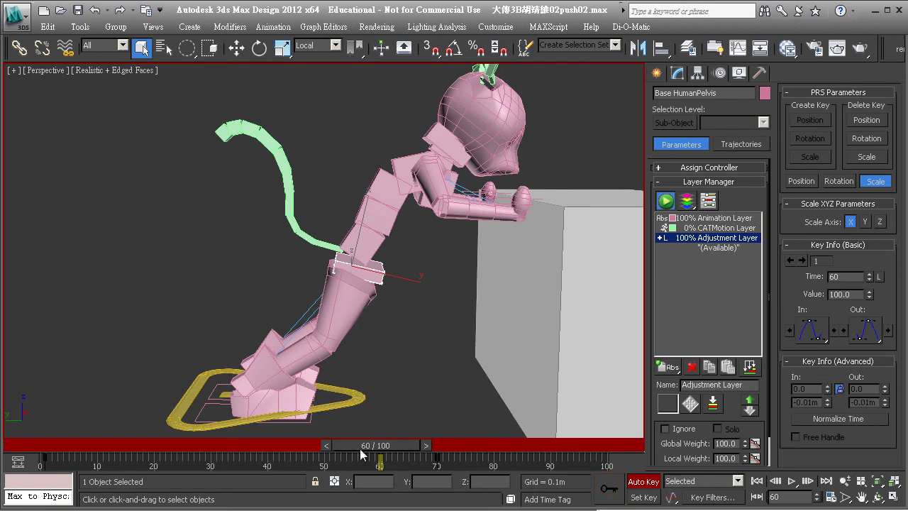
click(608, 489)
right_click(370, 278)
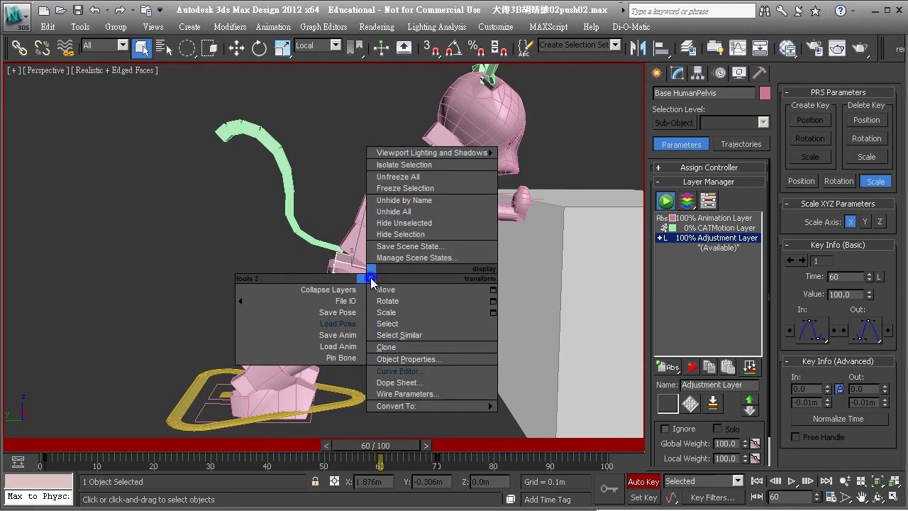
click(387, 371)
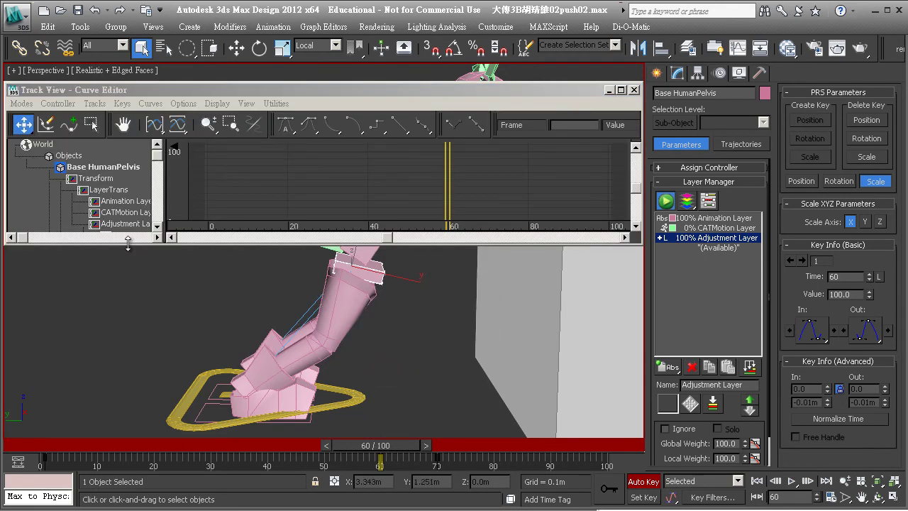
drag(127, 242, 129, 292)
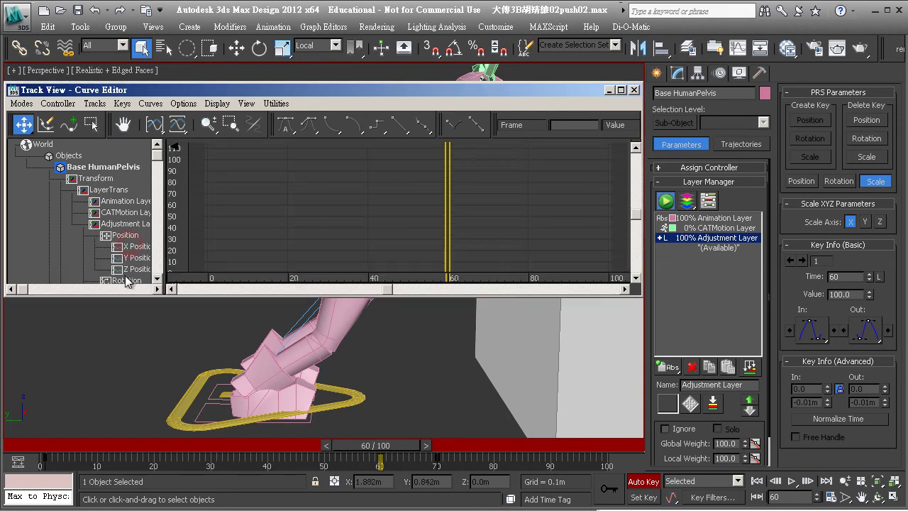
click(134, 247)
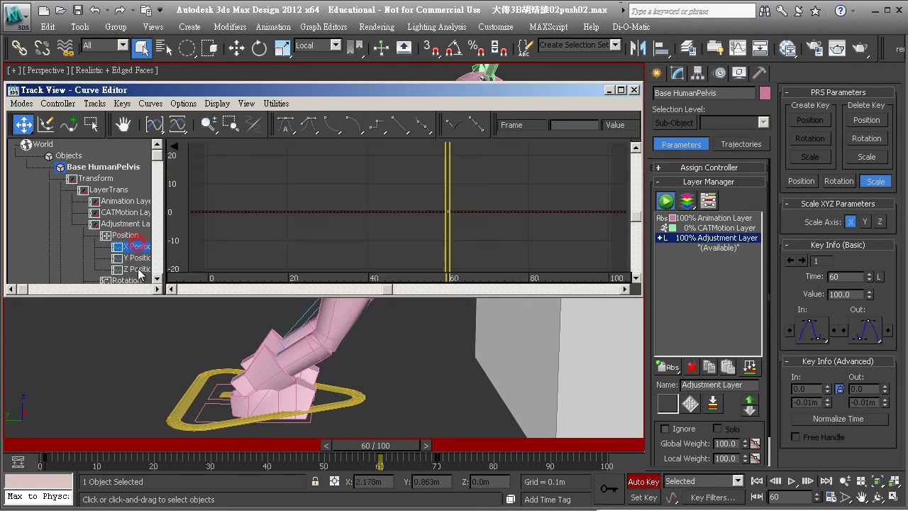
shift+click(139, 269)
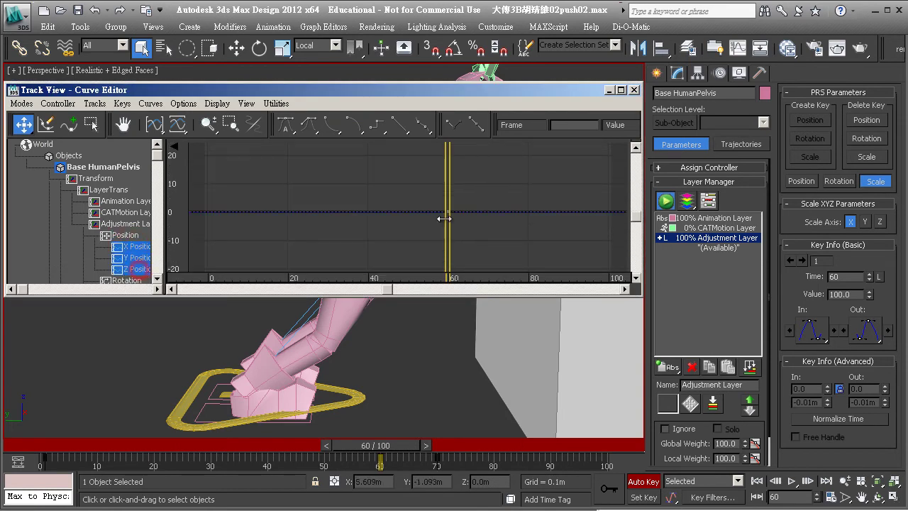
drag(465, 245, 472, 247)
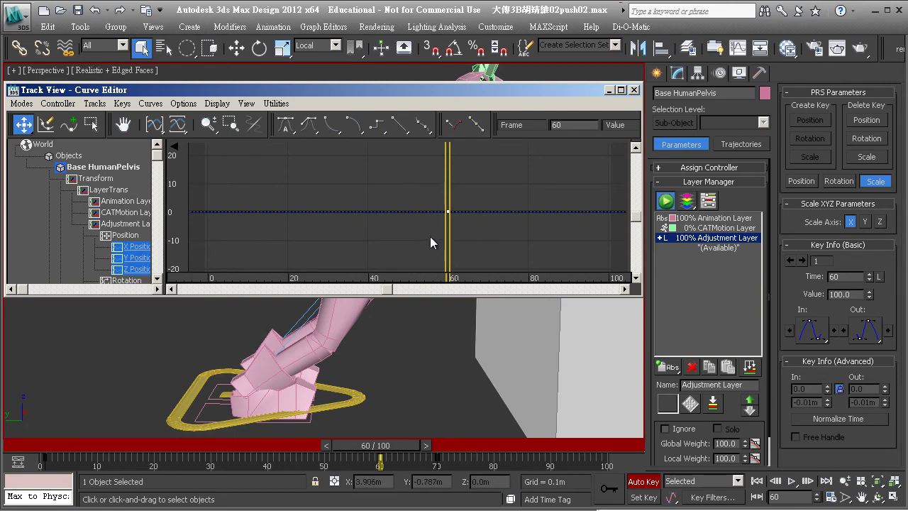
Step: At frame 70, move the pelvis toward the box and slightly down so the hands rest on top
click(634, 90)
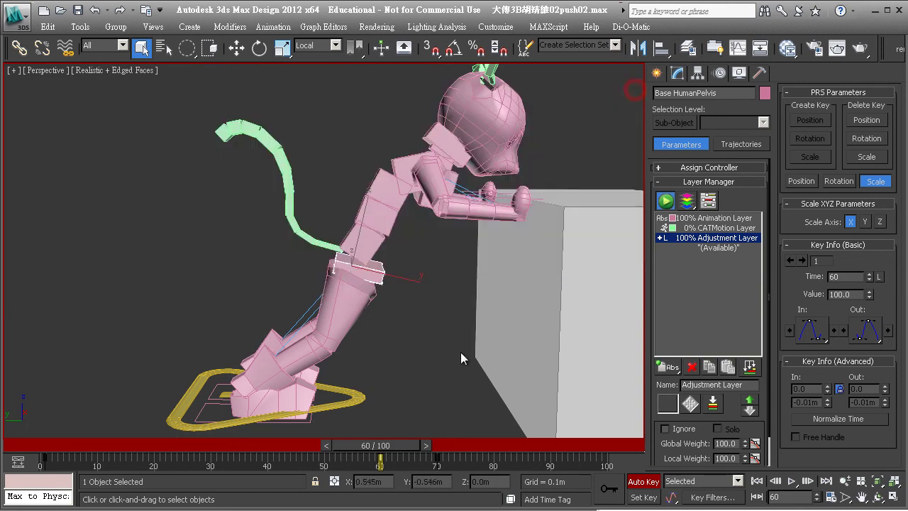
drag(392, 450, 437, 447)
key(q)
click(236, 48)
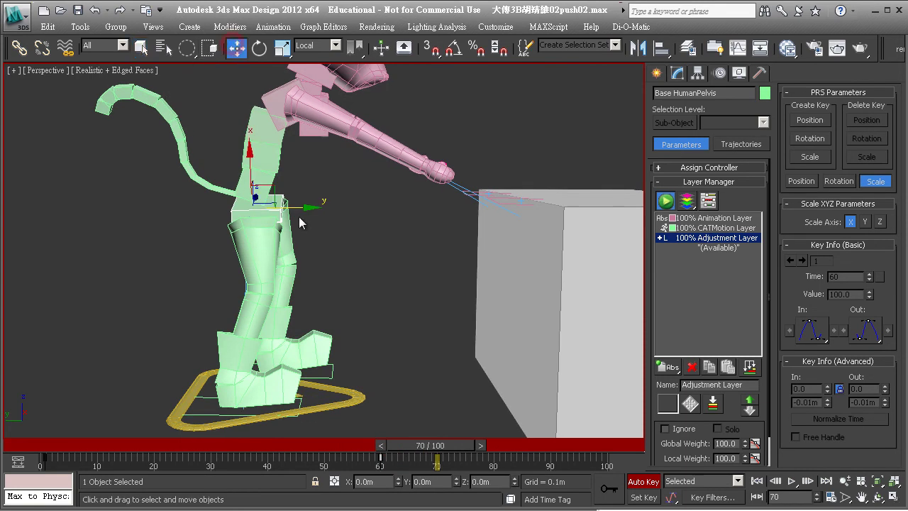
mouse_move(305, 210)
mouse_down()
mouse_move(351, 189)
mouse_move(339, 223)
mouse_up()
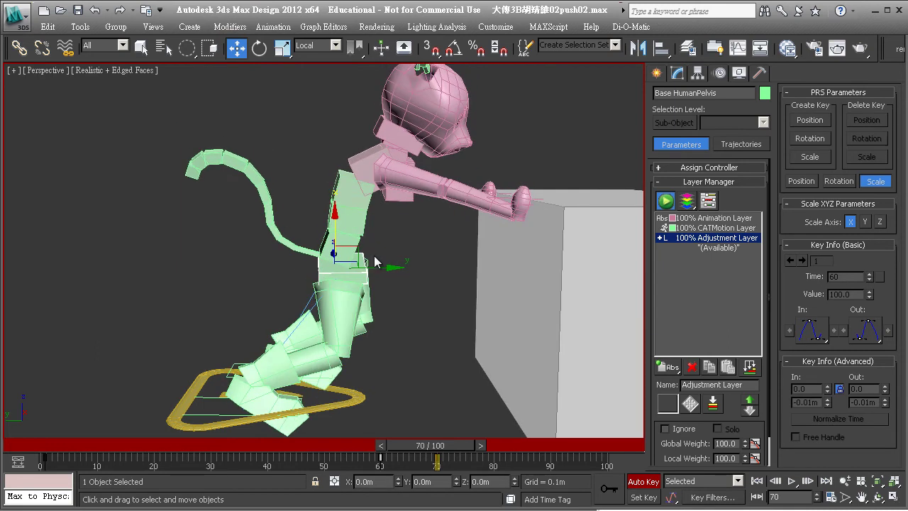
drag(381, 265, 401, 267)
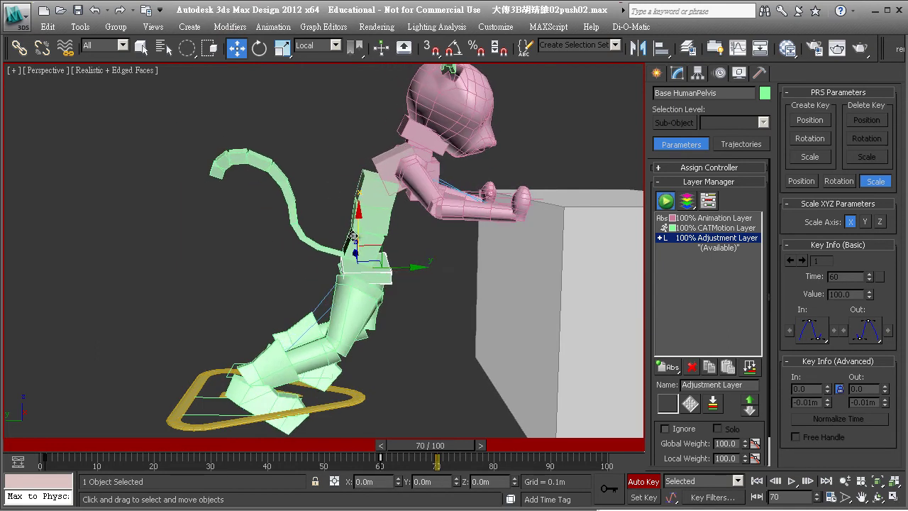
drag(357, 230, 357, 244)
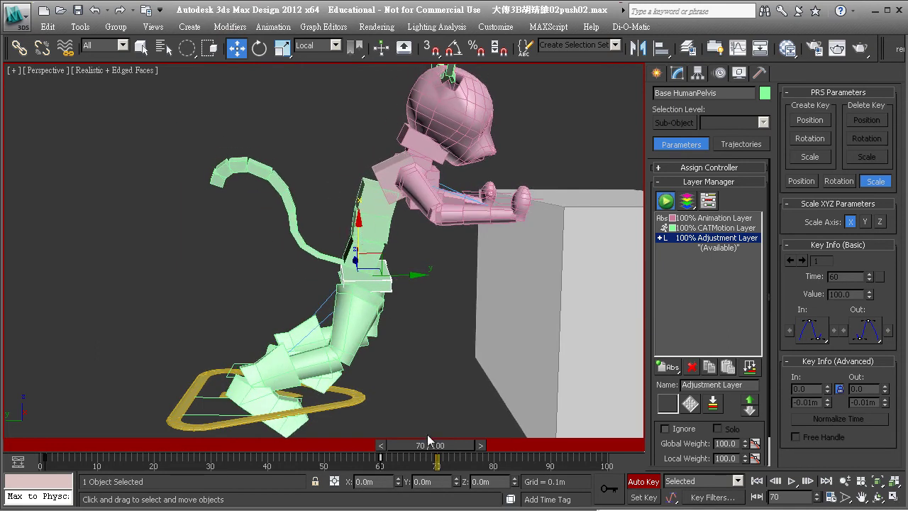
drag(437, 461, 436, 461)
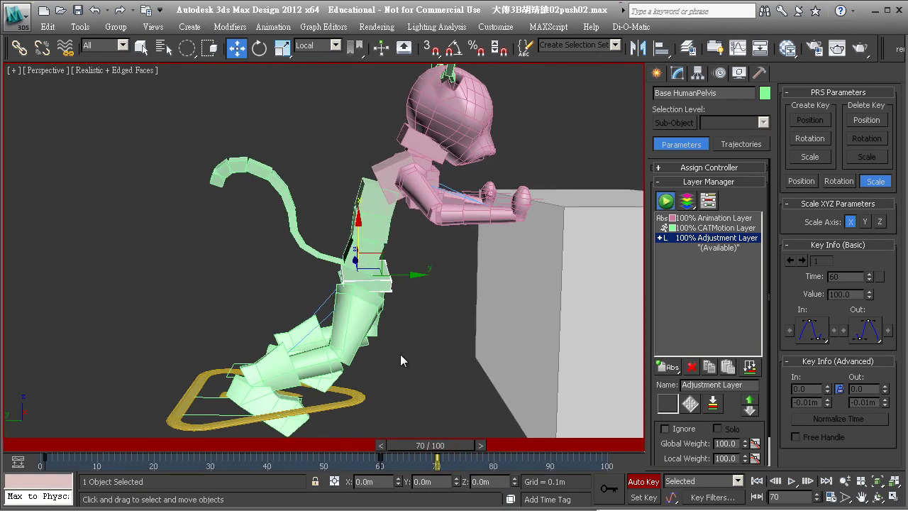
right_click(376, 283)
click(398, 376)
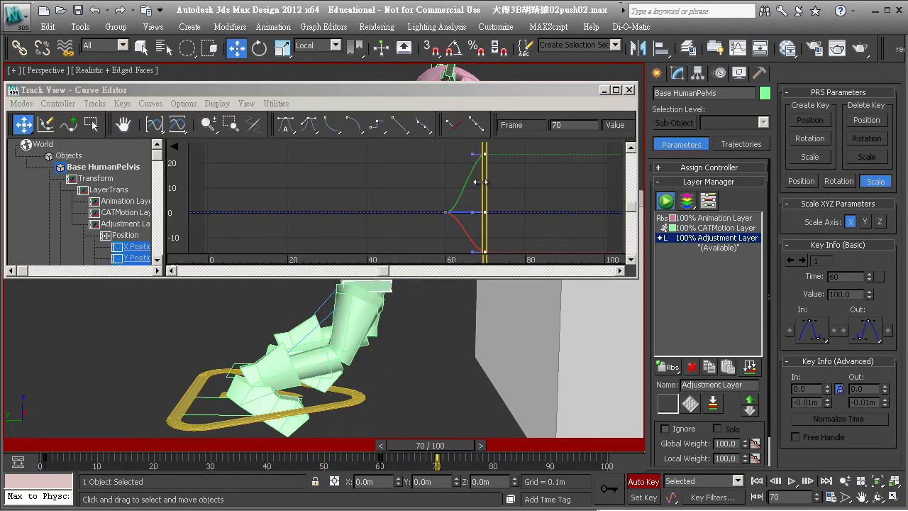
click(442, 211)
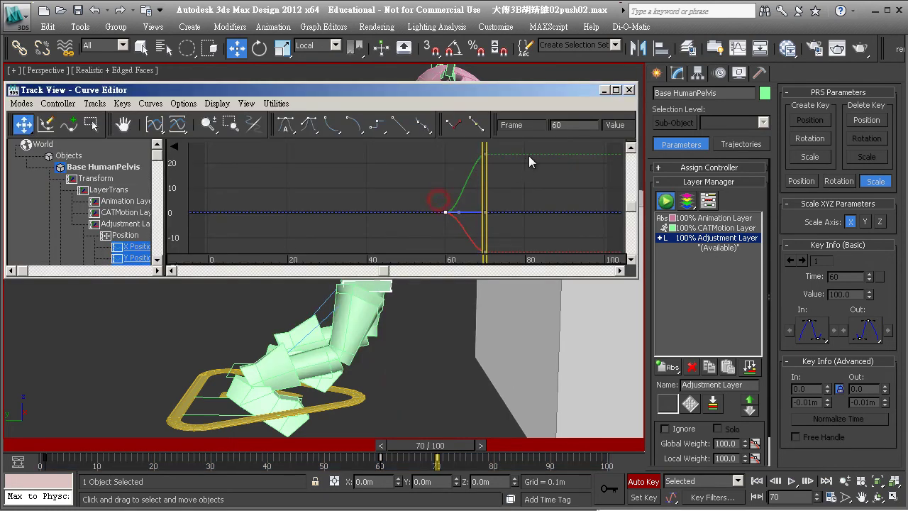
drag(500, 252, 500, 251)
click(628, 89)
mouse_move(416, 445)
mouse_down()
mouse_move(130, 440)
mouse_move(410, 437)
mouse_up()
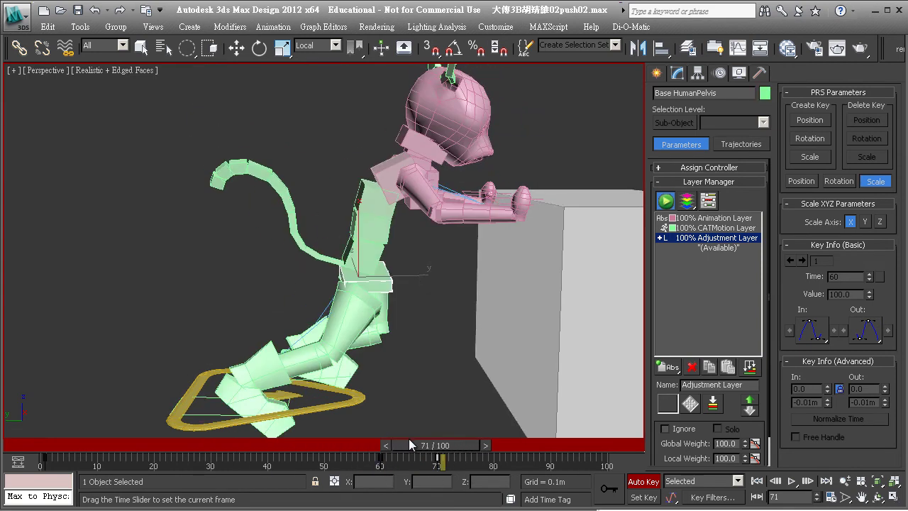
Step: At frame 70, pull the pelvis back from the box and rotate it so the upper body leans forward
key(w)
middle_drag(412, 312, 387, 322)
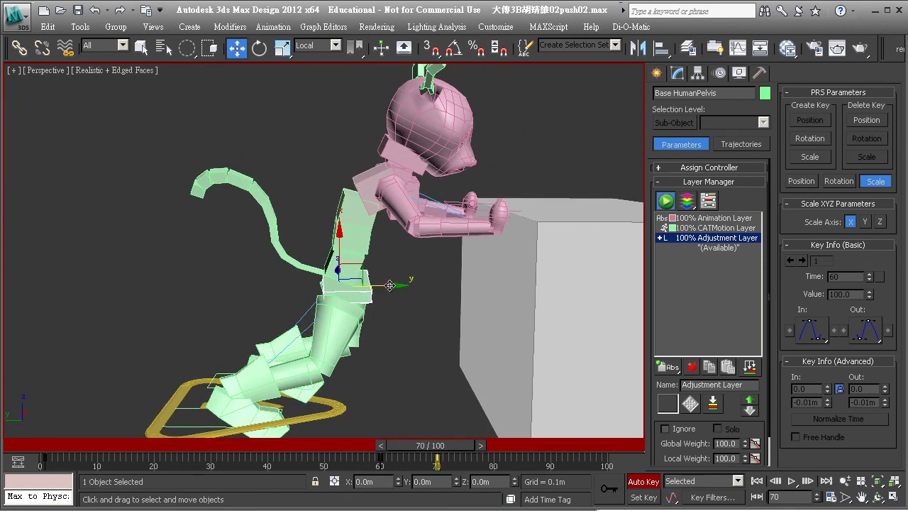
drag(389, 285, 348, 287)
key(e)
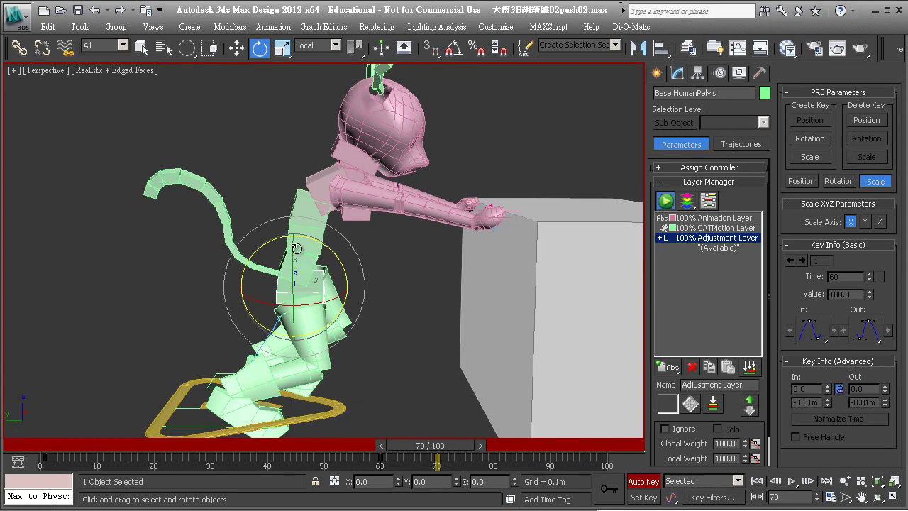
mouse_move(297, 249)
mouse_down()
mouse_move(323, 241)
mouse_move(356, 304)
mouse_move(323, 297)
mouse_up()
key(w)
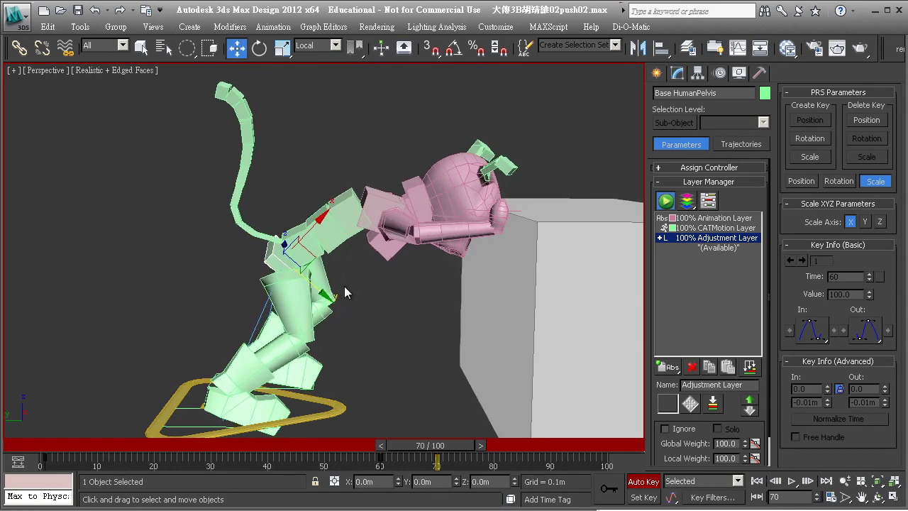
Step: Move the pelvis key from frame 72 to 70, then select the head and return to frame 60
drag(415, 458, 437, 460)
click(424, 206)
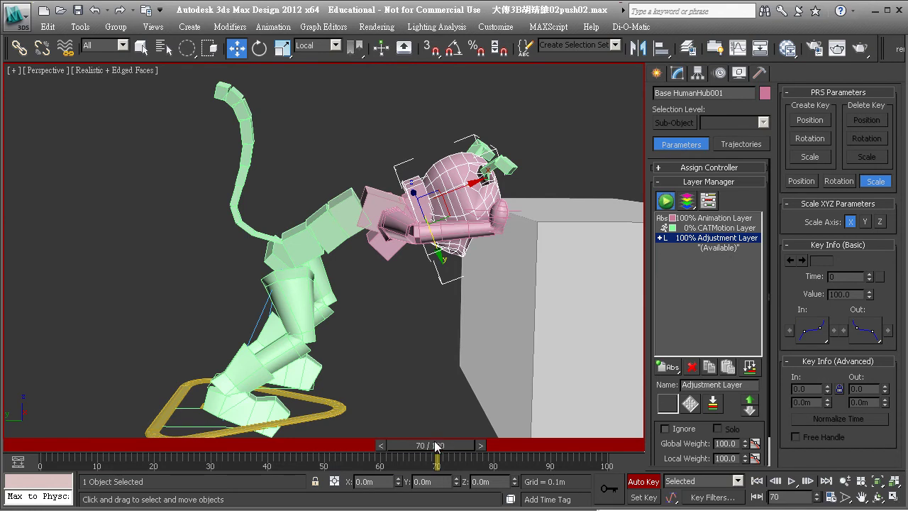
drag(434, 447, 381, 452)
key(w)
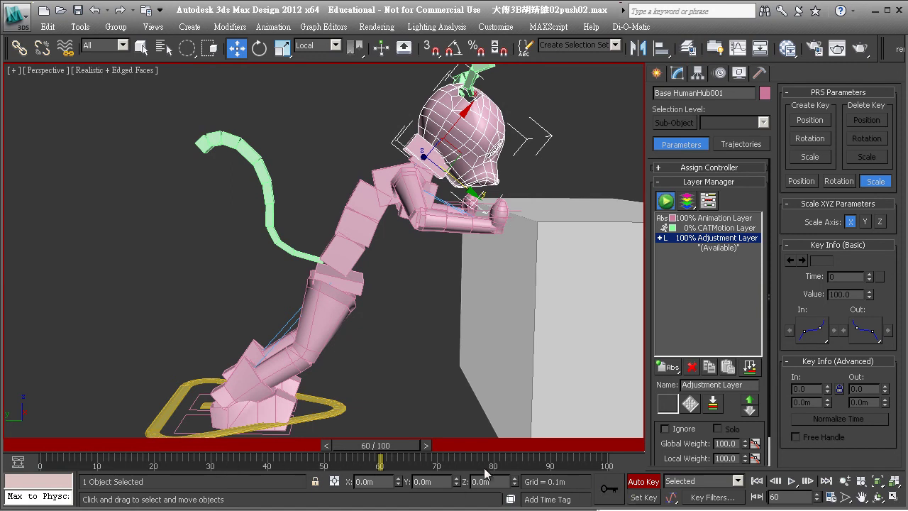
Step: Key the head at frame 60, then turn it about its vertical axis at frame 70
click(613, 487)
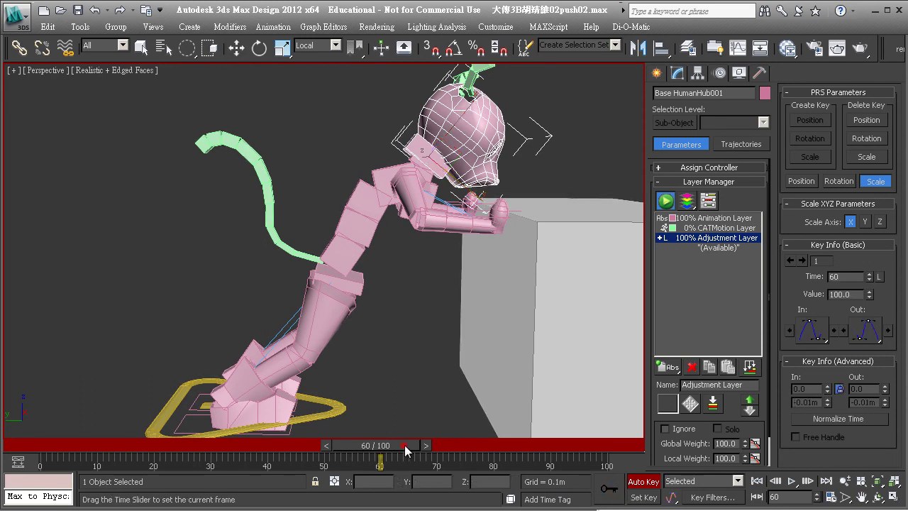
drag(404, 445, 452, 445)
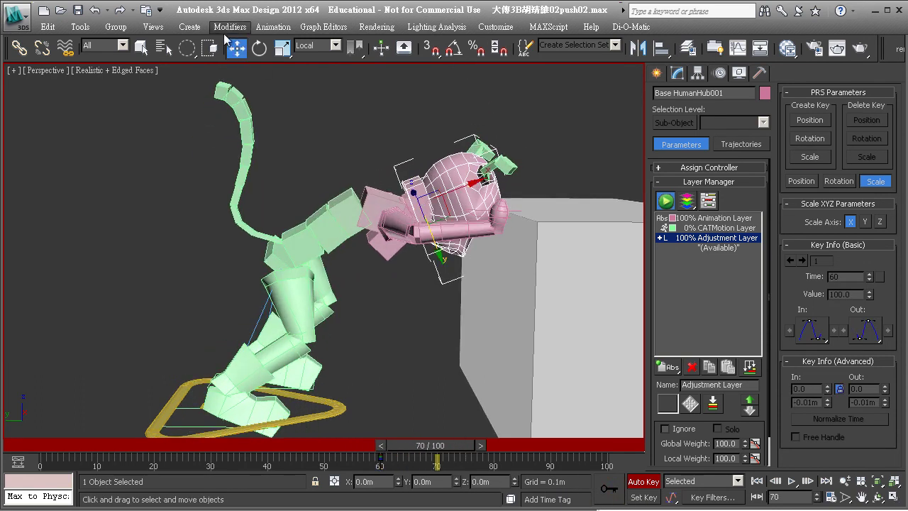
click(260, 48)
drag(440, 153, 459, 221)
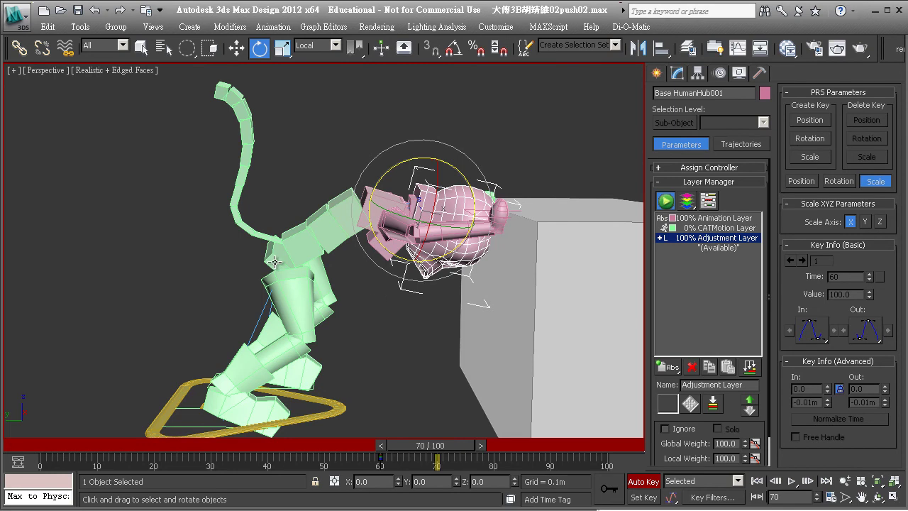
Step: At frame 70, rotate the pelvis slightly and nudge it left, then review the hunched pose and its keys
click(271, 259)
drag(305, 217, 307, 212)
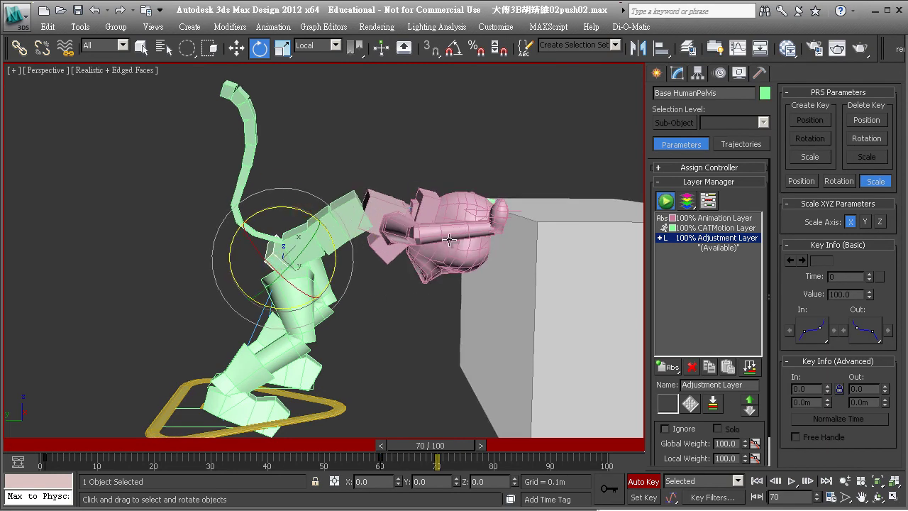
key(w)
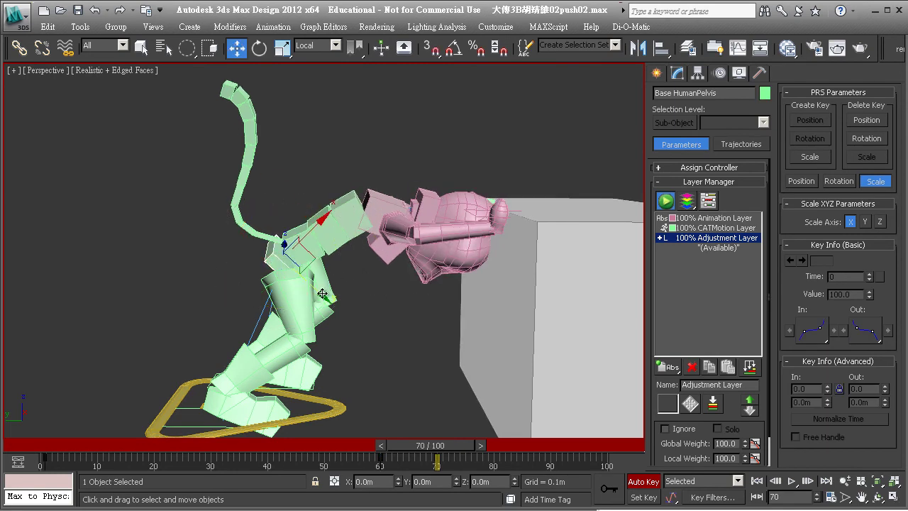
drag(307, 255, 286, 255)
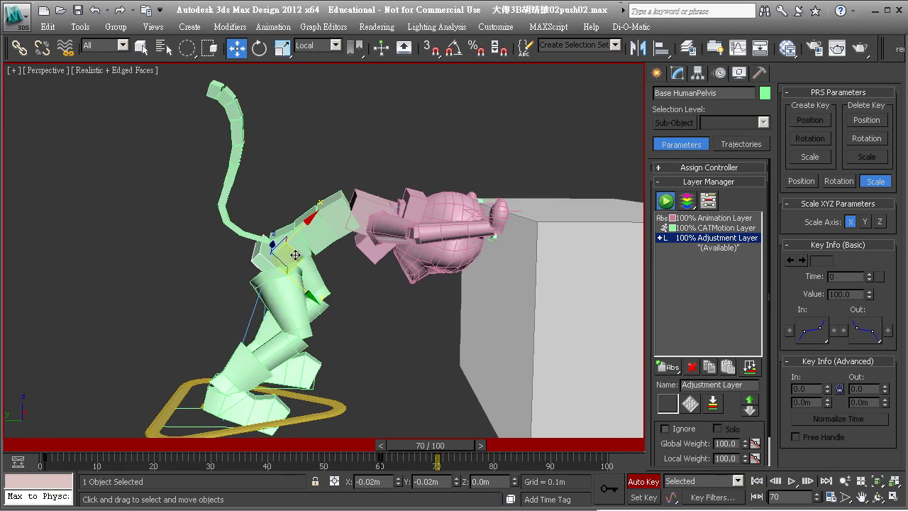
key(q)
mouse_move(285, 256)
alt+middle_down()
mouse_move(335, 288)
mouse_move(328, 298)
mouse_move(333, 274)
mouse_move(431, 248)
alt+middle_up()
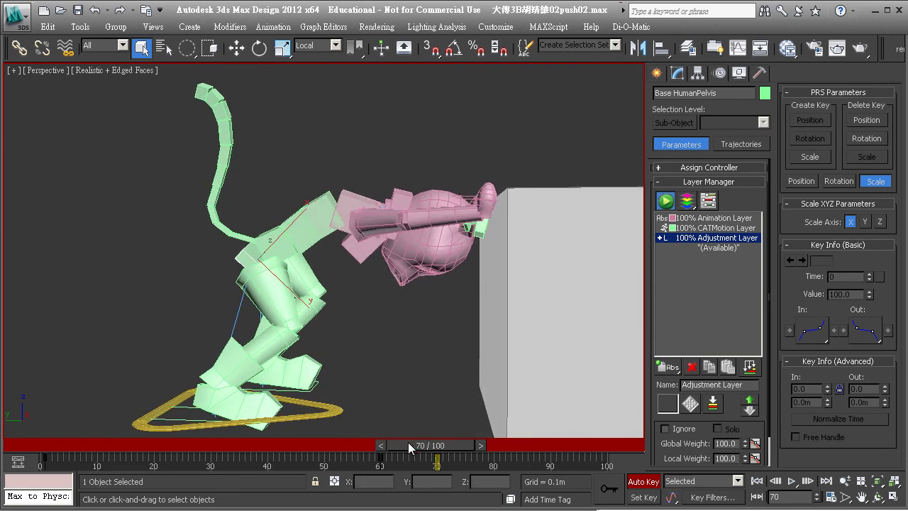
mouse_move(421, 455)
mouse_down()
mouse_move(446, 465)
mouse_move(422, 454)
mouse_move(82, 425)
mouse_up()
Step: Turn off Auto Key and play the animation, stopping at frame 99
click(644, 481)
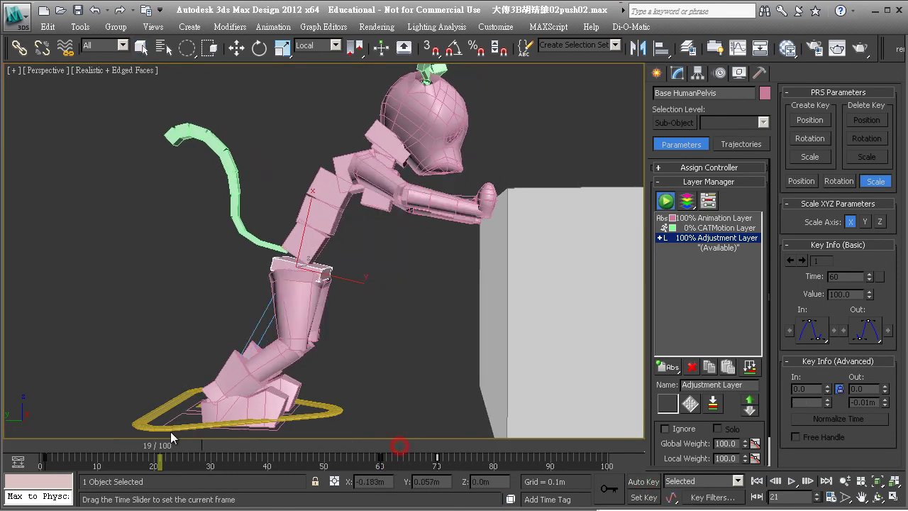
key(slash)
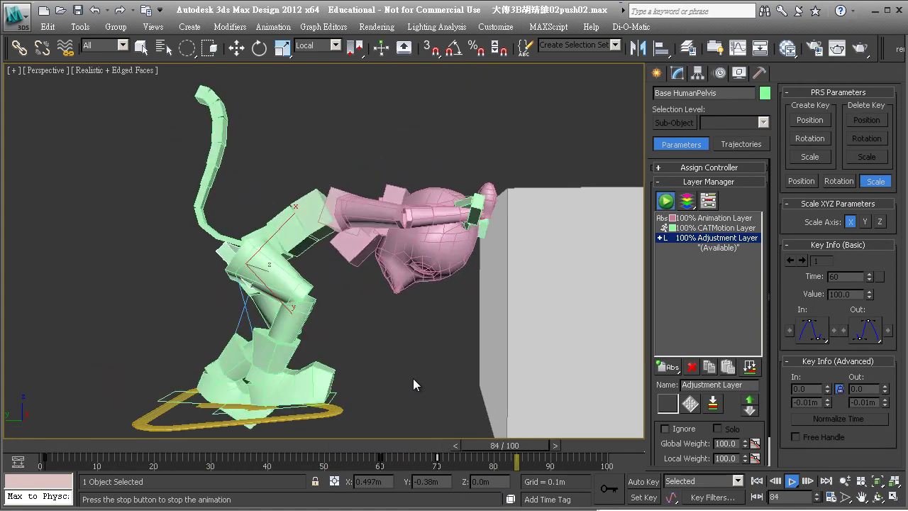
key(slash)
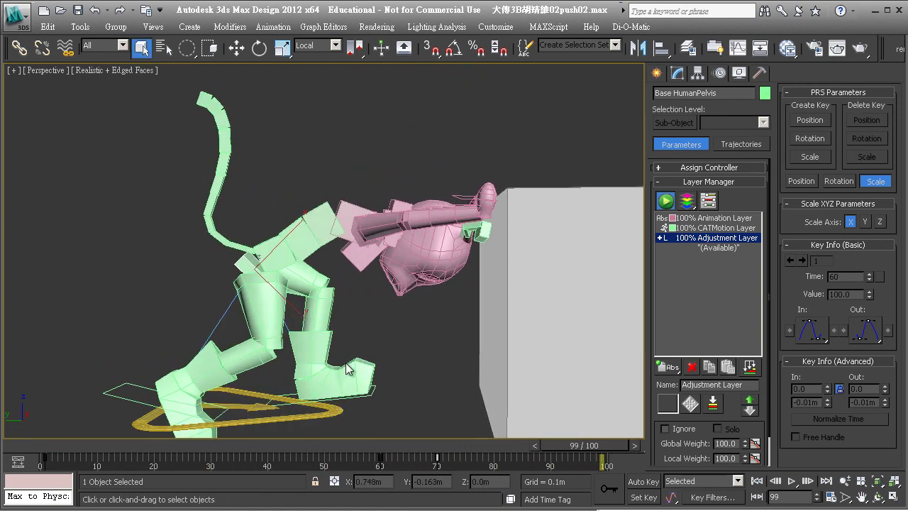
Step: Make the CATMotion Layer active and set its Globals Max Step Time to 8, giving Velocity 0.02
click(681, 228)
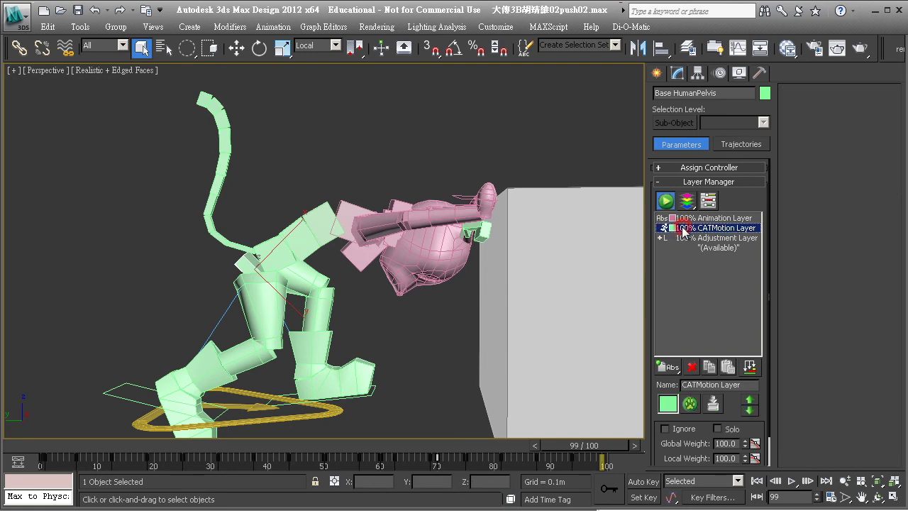
click(689, 403)
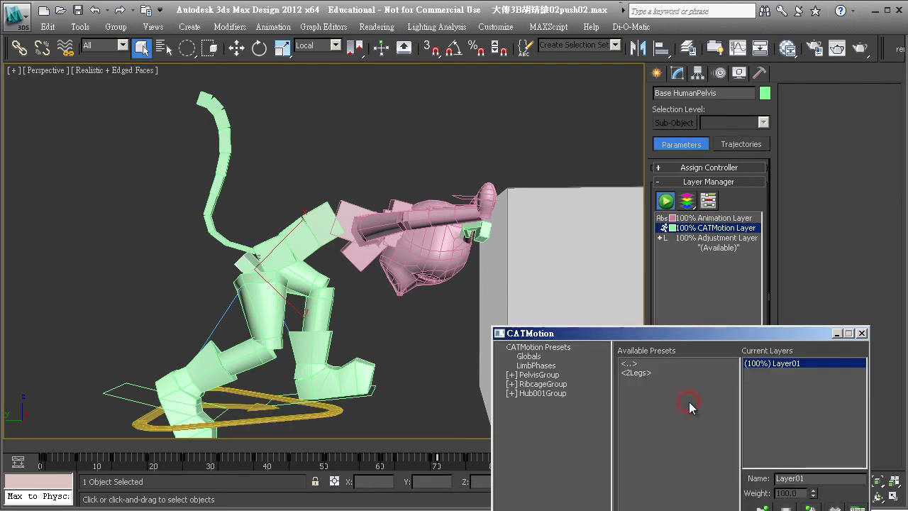
drag(678, 338, 640, 283)
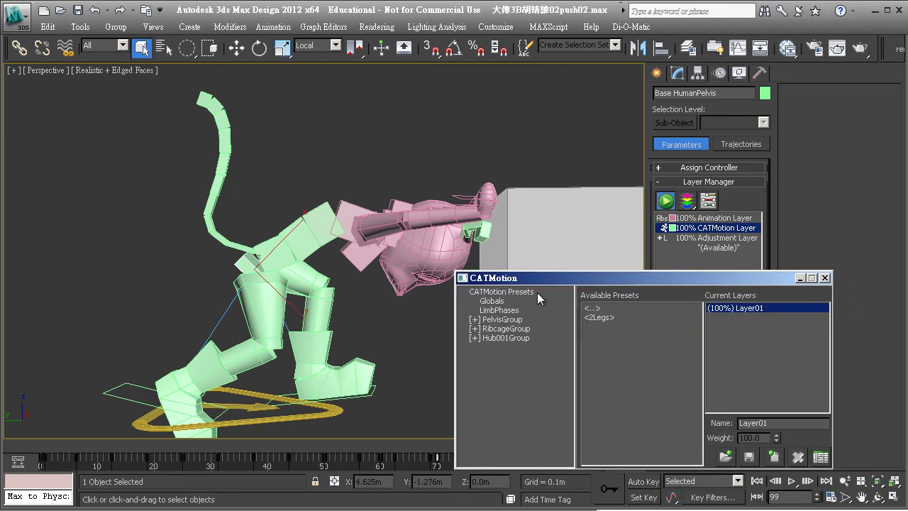
click(503, 292)
click(501, 300)
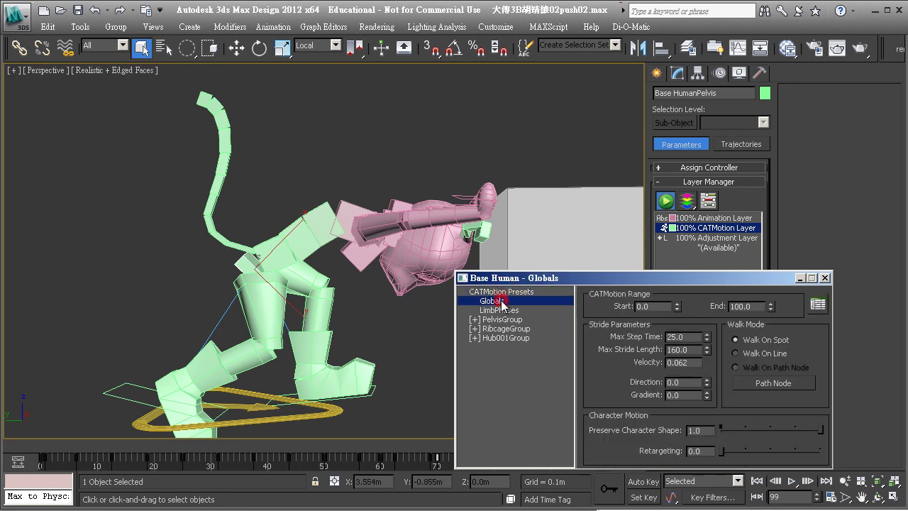
drag(687, 338, 626, 336)
key(Return)
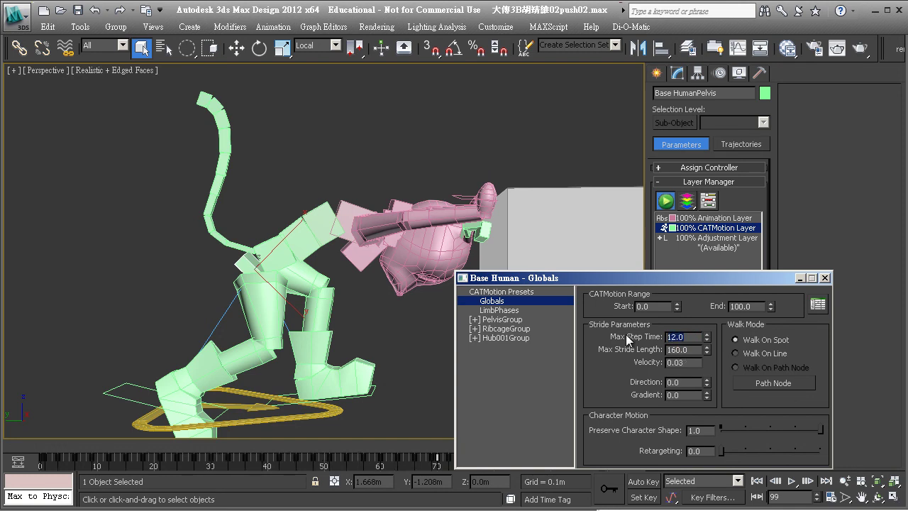
text(8)
key(Return)
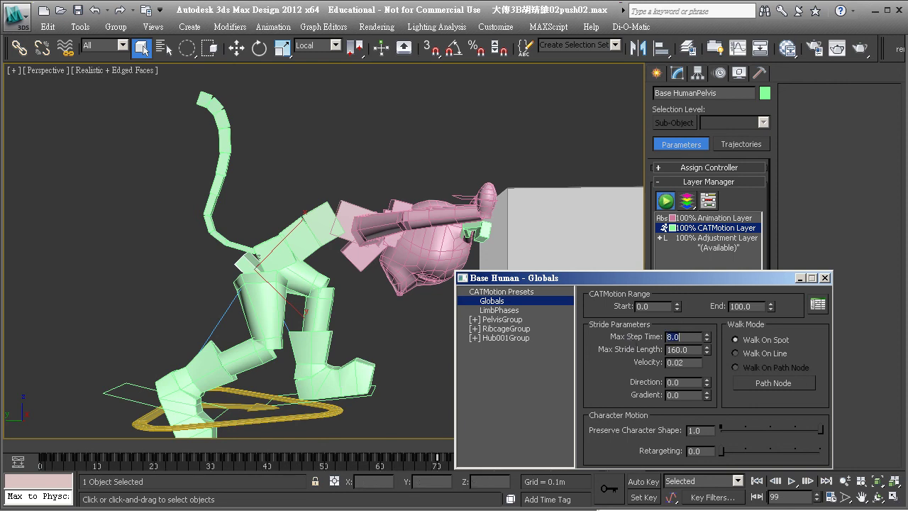
Step: Close the CATMotion window, rewind to frame 0, zoom out, and play the retimed push
click(825, 278)
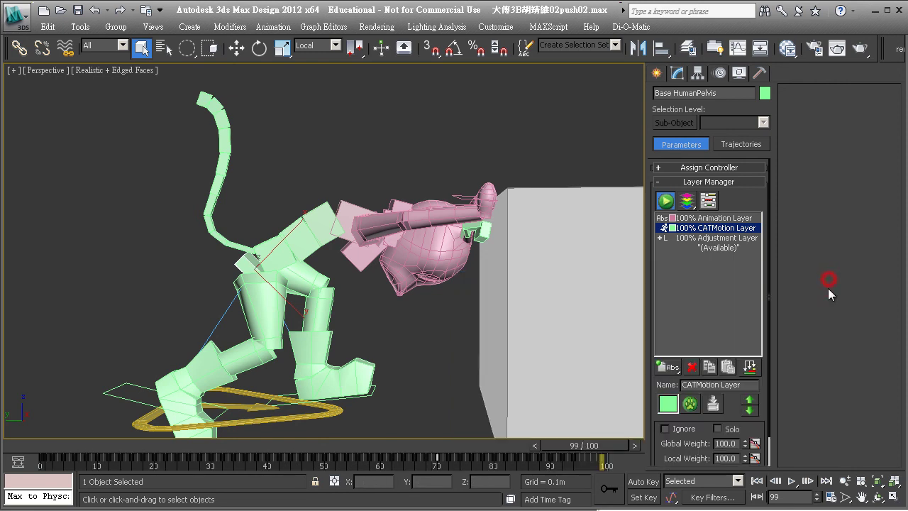
drag(189, 447, 50, 445)
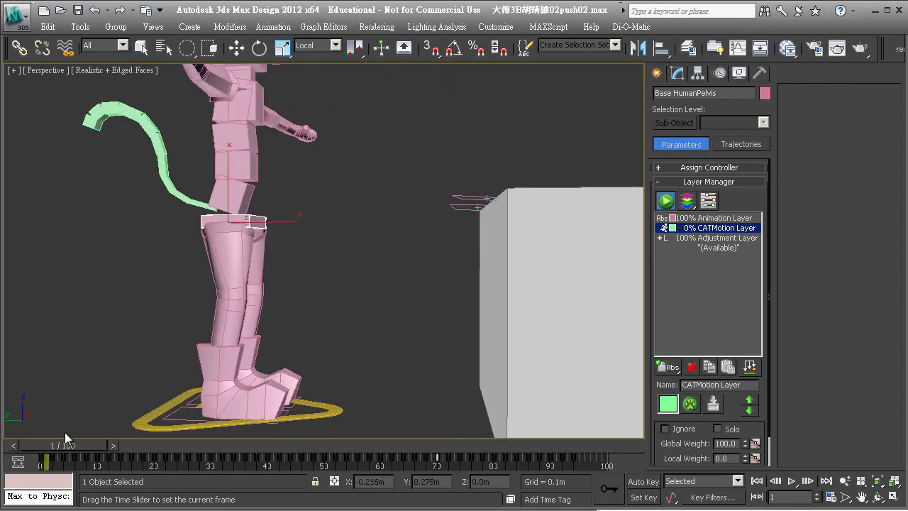
scroll(338, 362, down, 1)
ctrl+alt+middle_drag(357, 335, 345, 359)
click(792, 481)
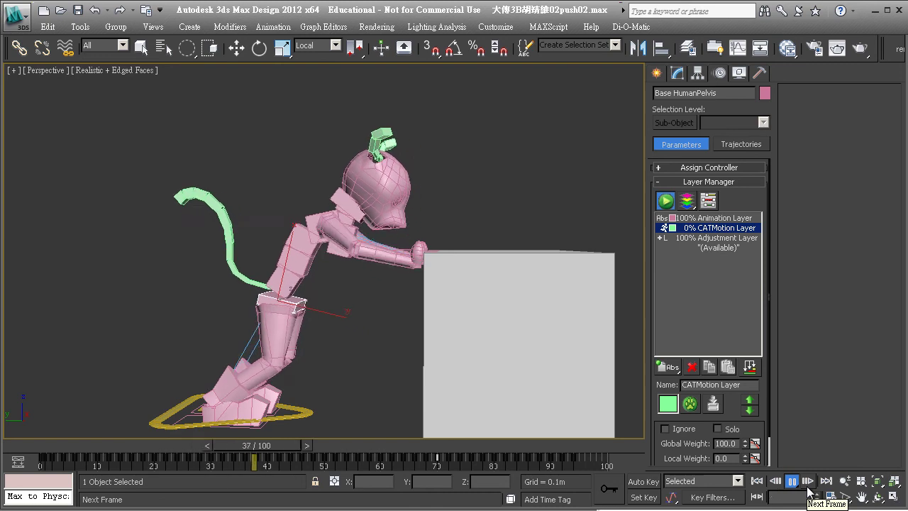